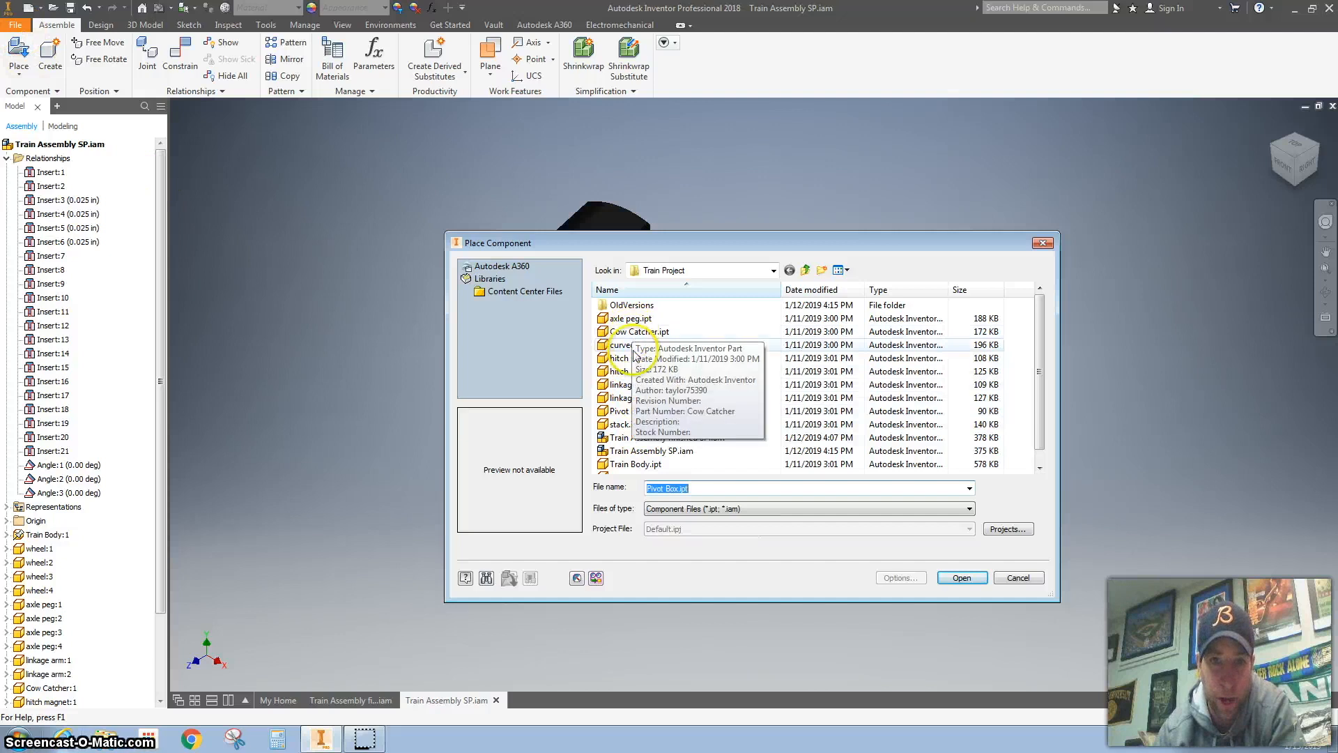
# Step: Place one instance of curved track SP.ipt in the assembly beside the train
pyautogui.click(959, 580)
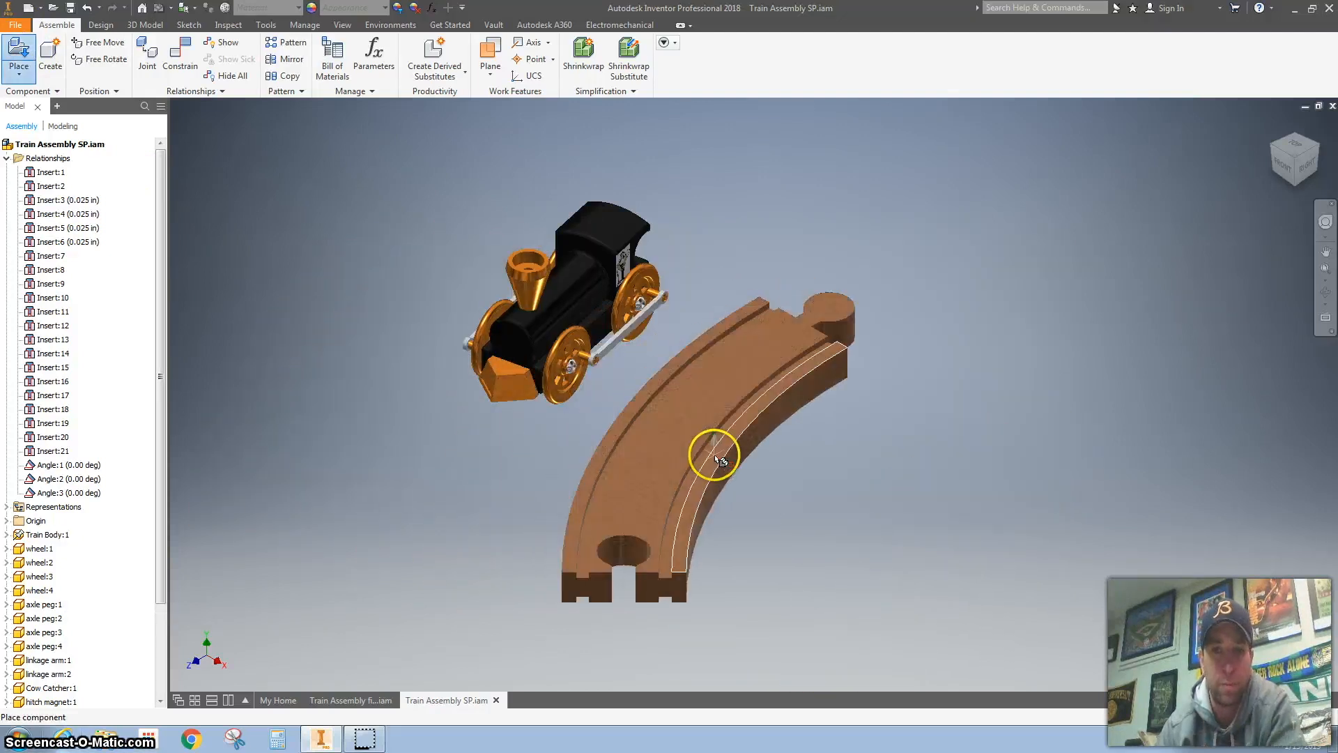
pyautogui.click(714, 457)
pyautogui.rightClick(908, 488)
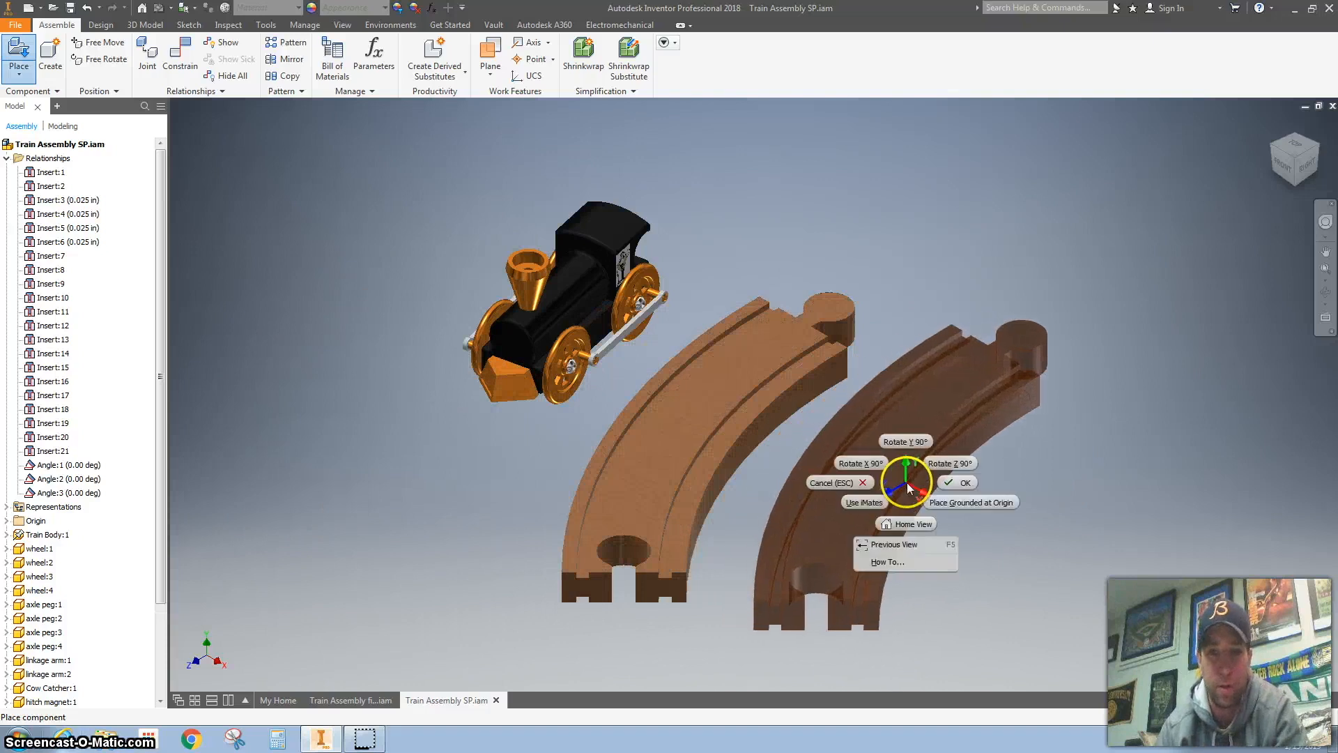
pyautogui.click(959, 482)
# Step: Place one instance of Pivot Box.ipt in the open space inside the track's curve
pyautogui.click(17, 49)
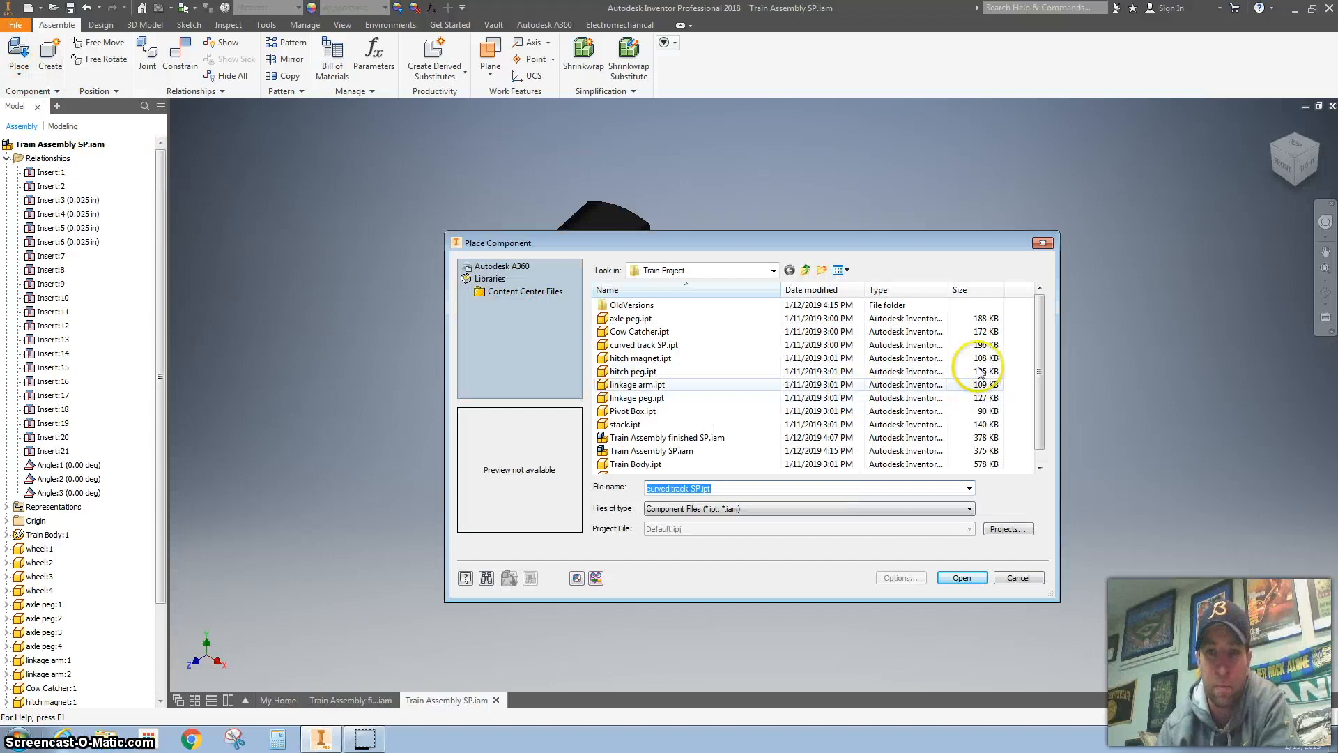
pyautogui.scroll(-1, 1039, 349)
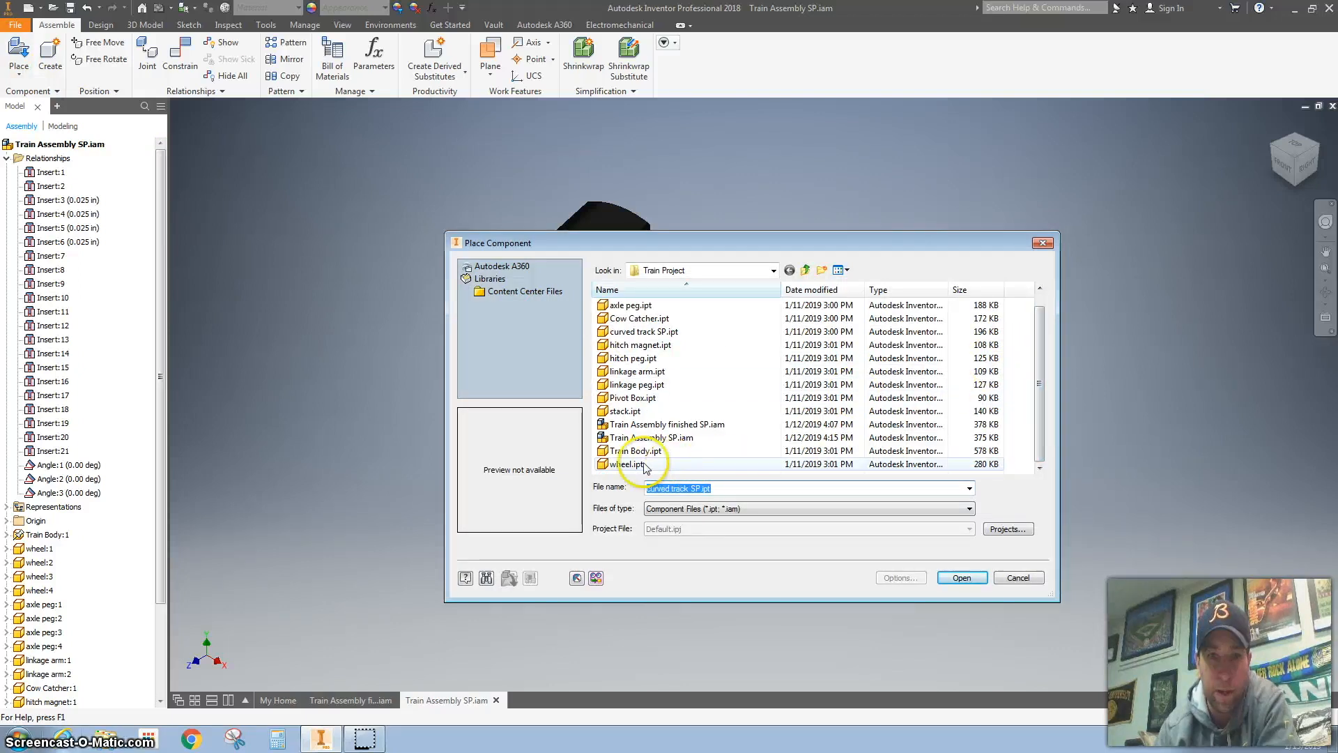
pyautogui.click(631, 402)
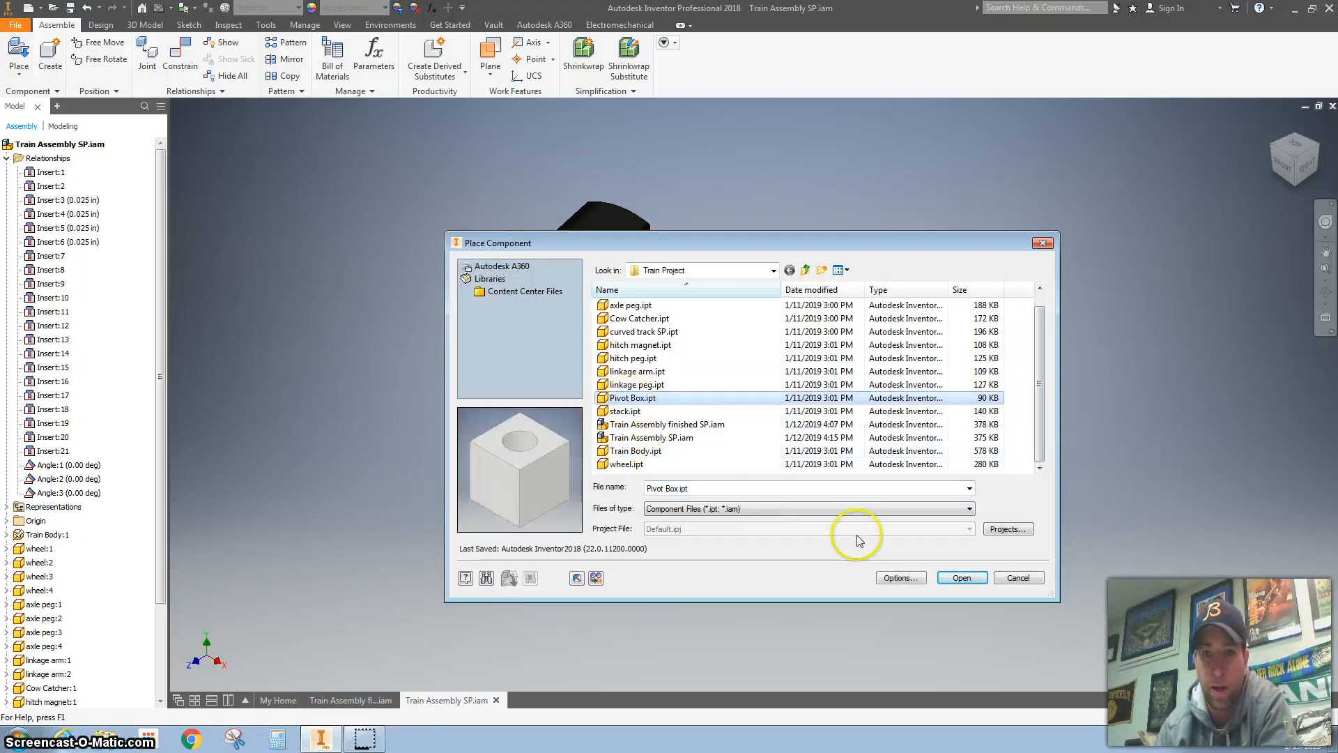
pyautogui.click(957, 577)
pyautogui.click(1049, 566)
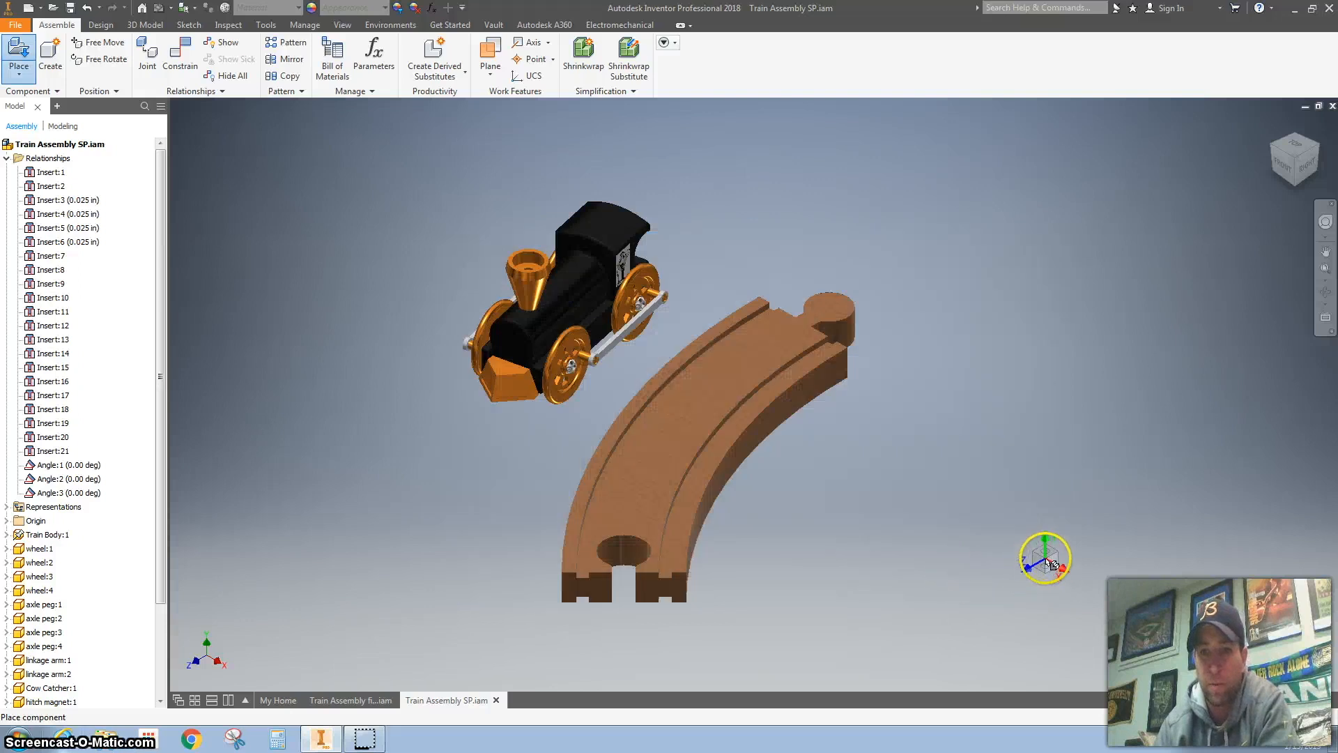
pyautogui.press('Escape')
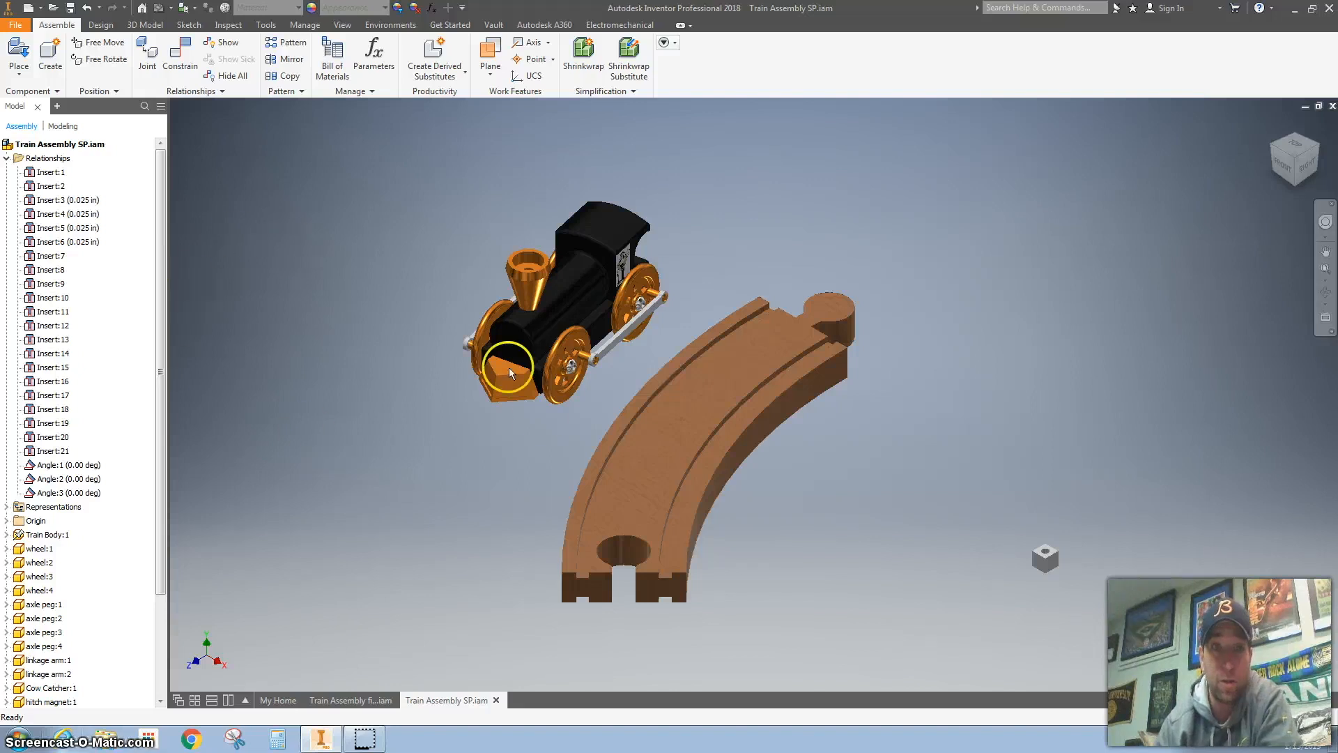
# Step: Ground the curved track component so it stays fixed in the assembly
pyautogui.click(674, 450)
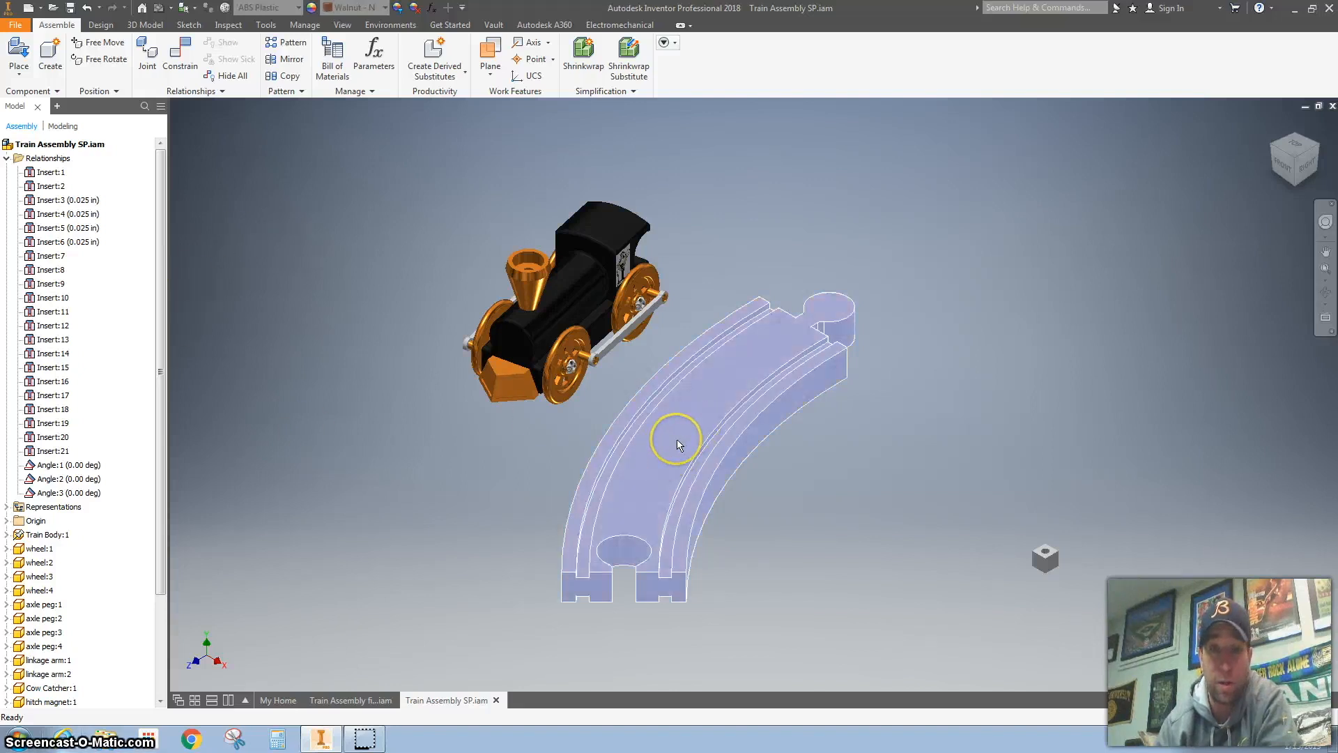
pyautogui.rightClick(677, 441)
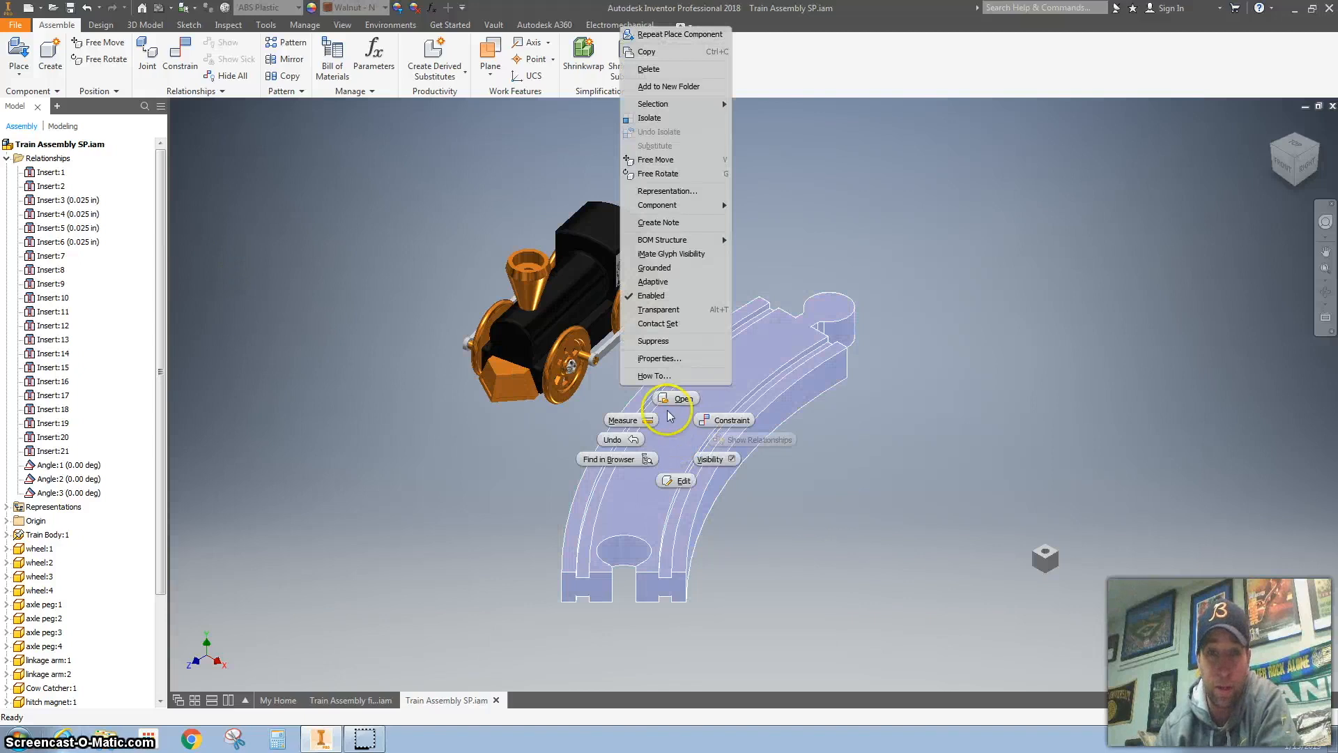
pyautogui.click(659, 269)
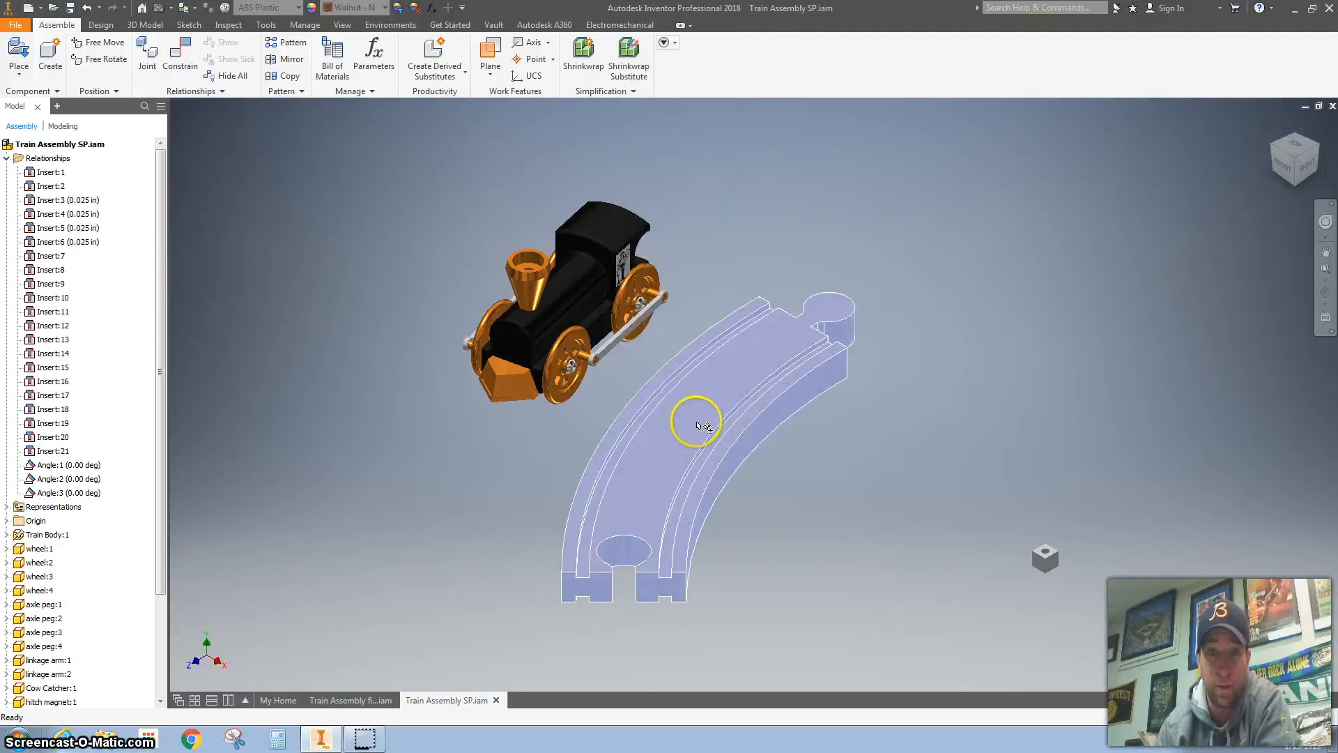
pyautogui.click(409, 375)
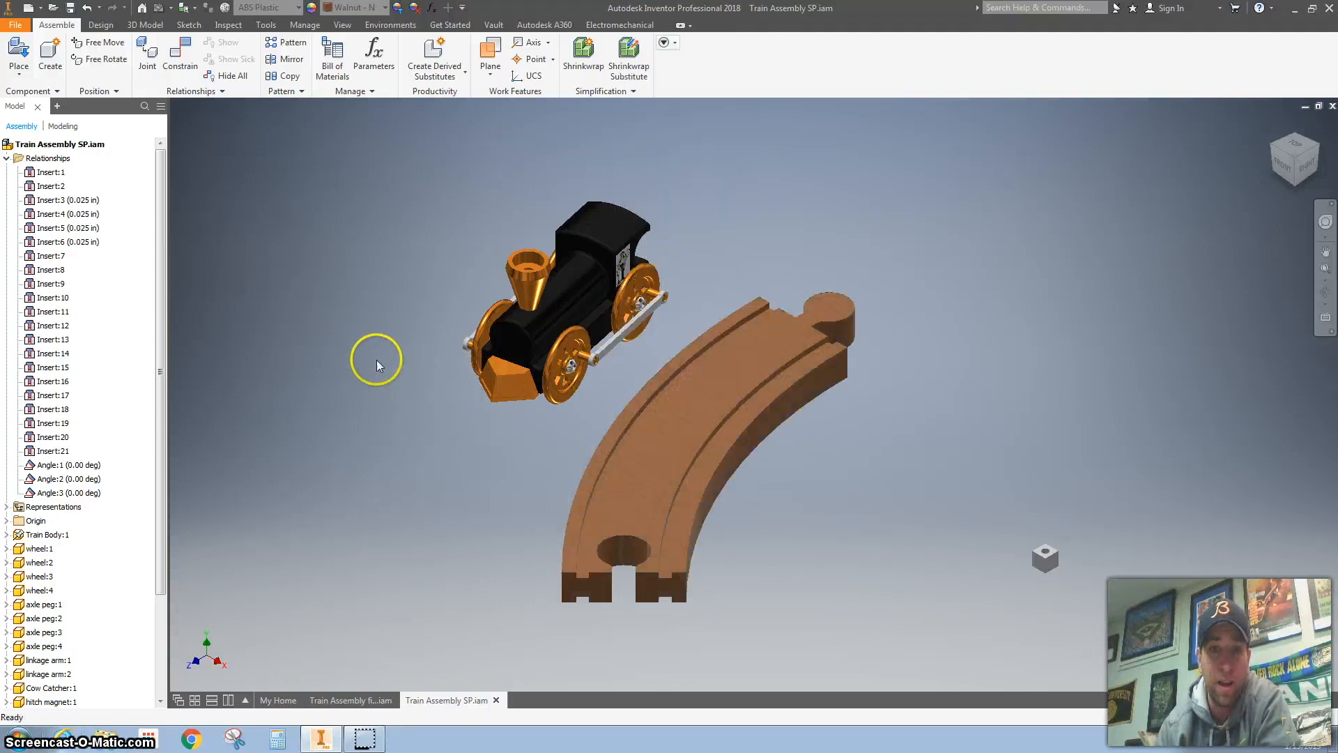
# Step: Unground the train body and move the train slightly away from the track
pyautogui.click(584, 279)
pyautogui.rightClick(577, 286)
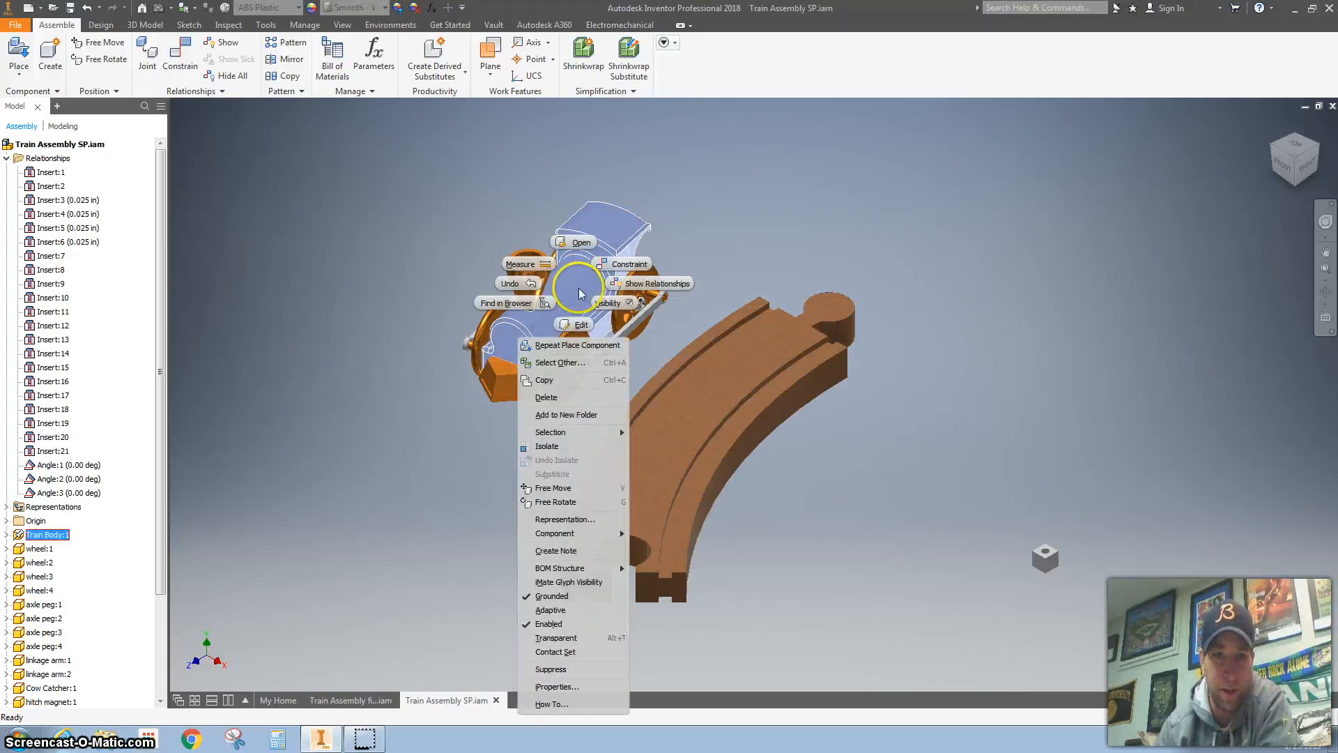
pyautogui.click(583, 596)
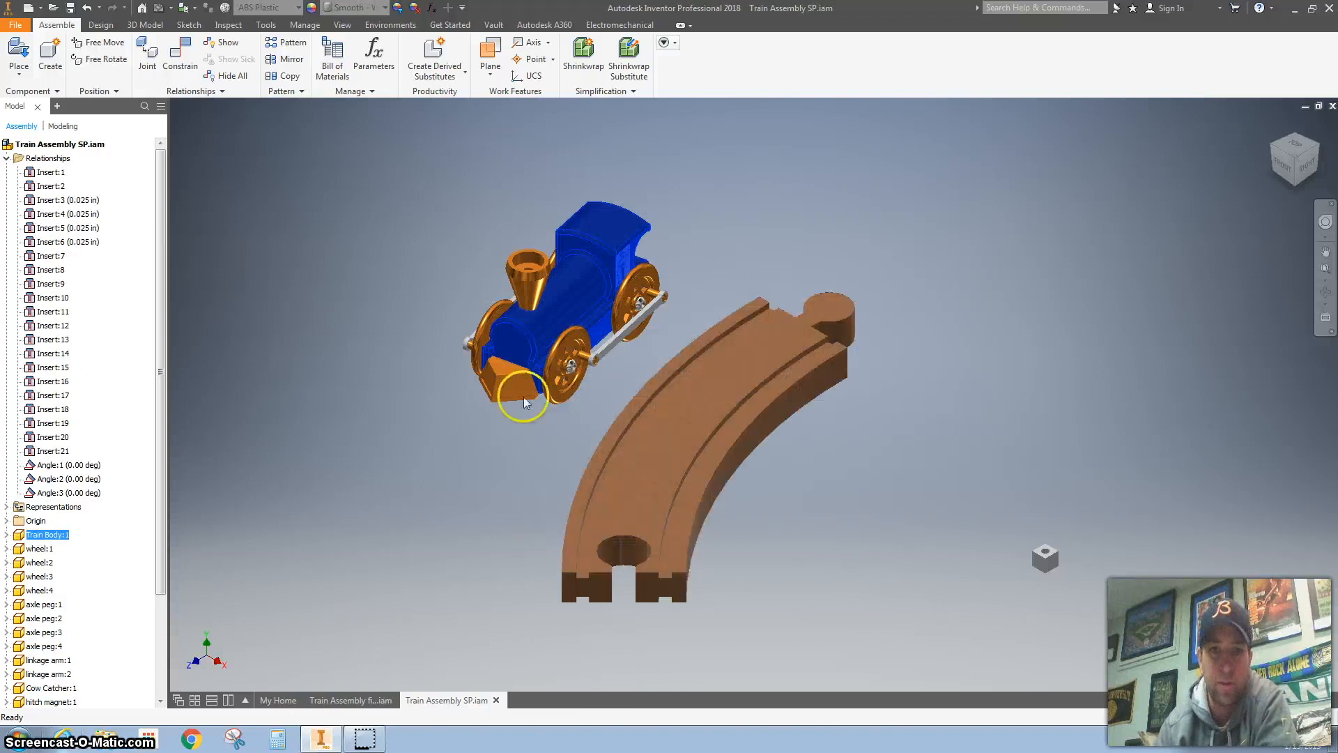
pyautogui.moveTo(603, 289); pyautogui.dragTo(600, 262)
pyautogui.click(759, 221)
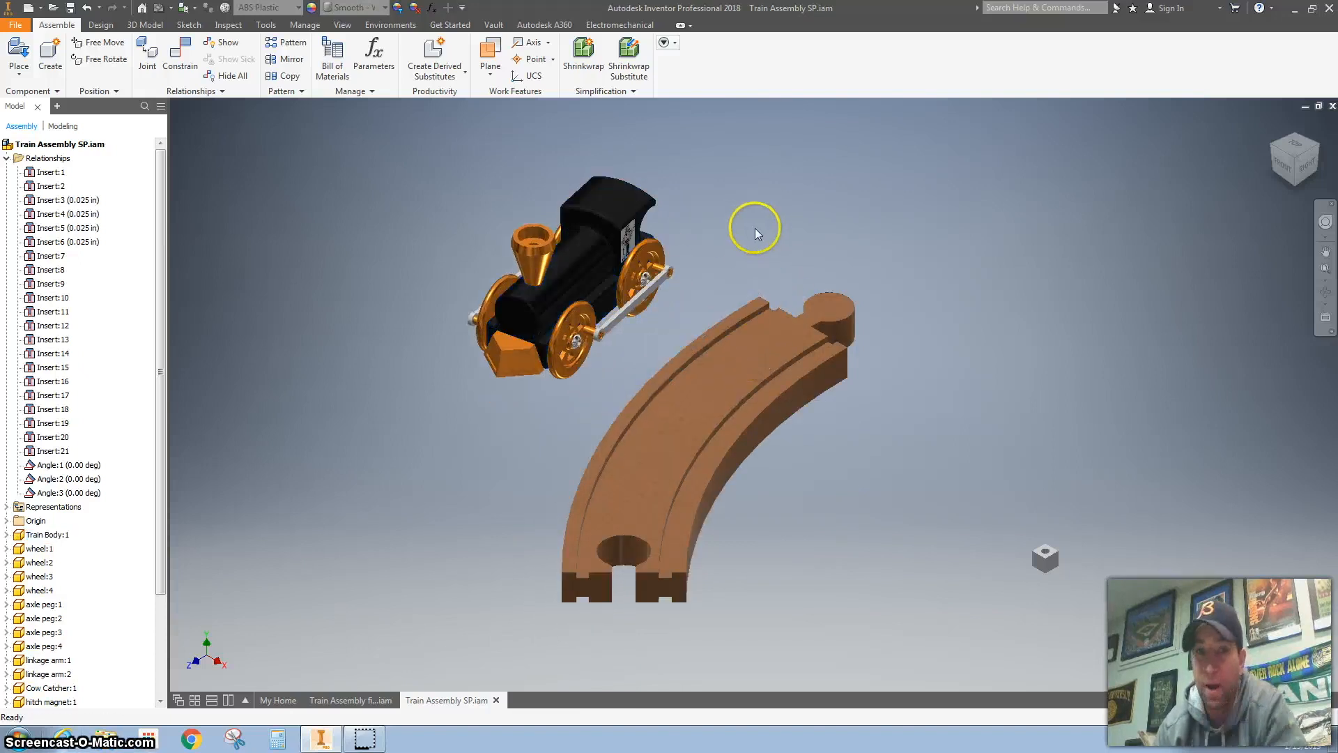
pyautogui.click(723, 394)
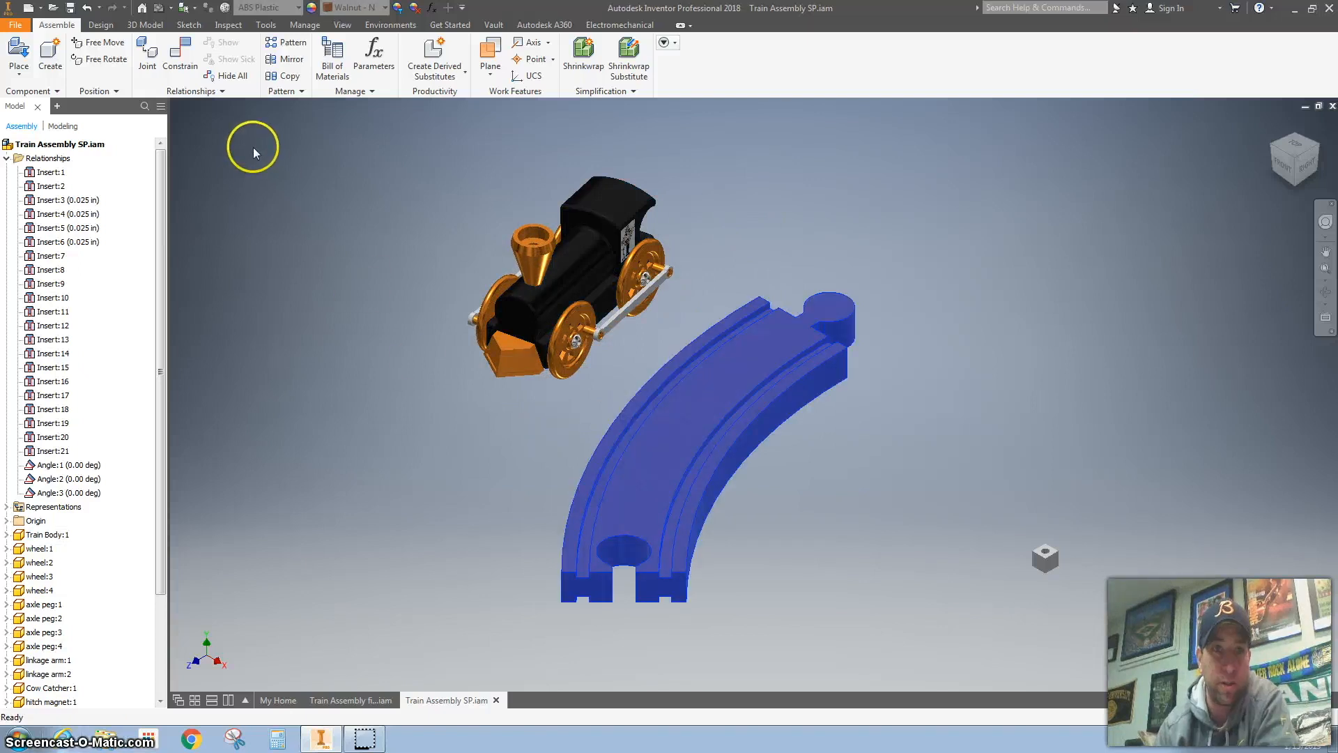
pyautogui.click(273, 42)
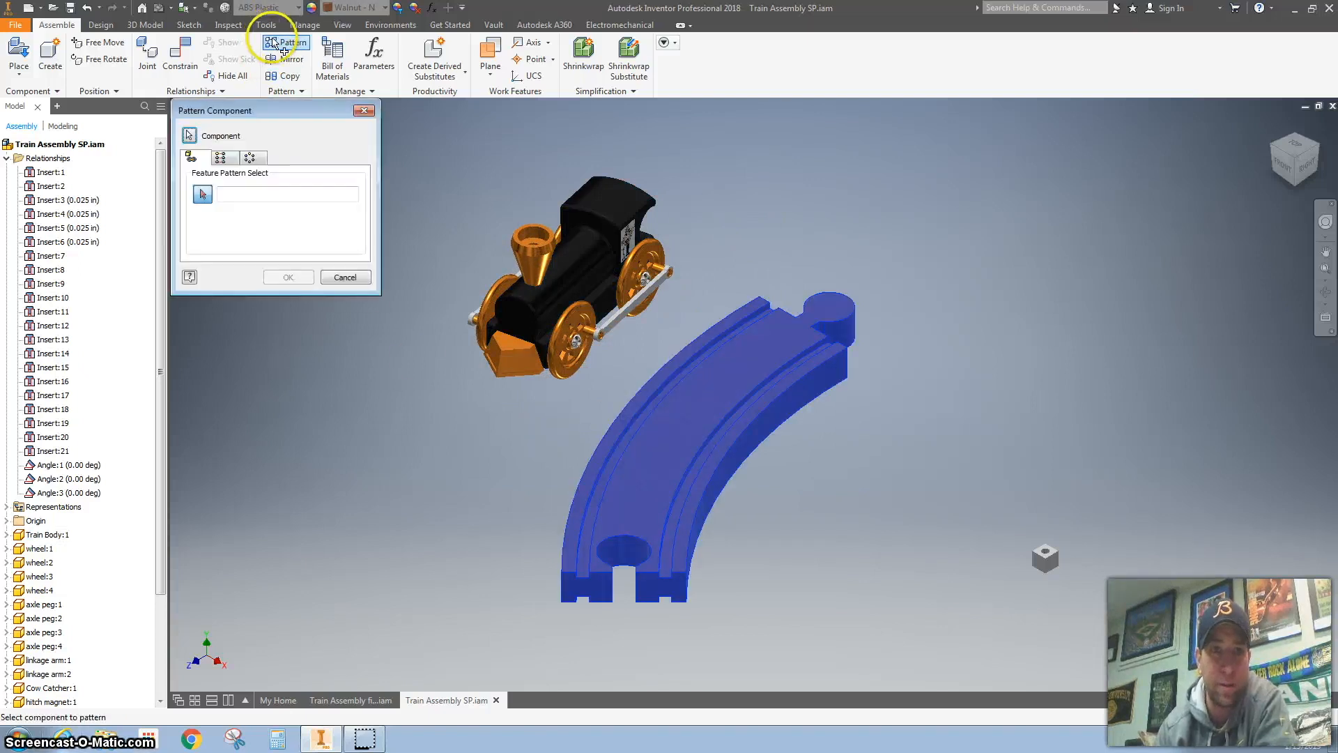
pyautogui.click(251, 158)
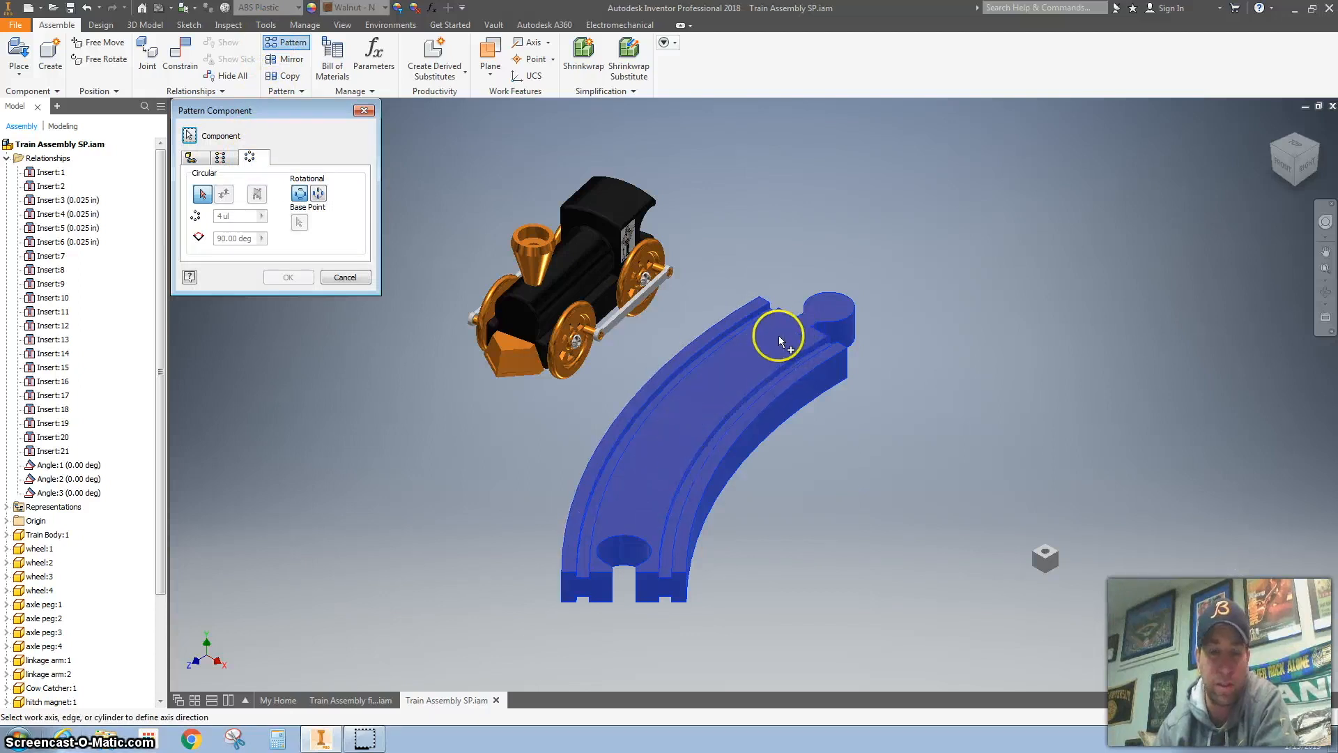
pyautogui.press('Escape')
pyautogui.click(941, 346)
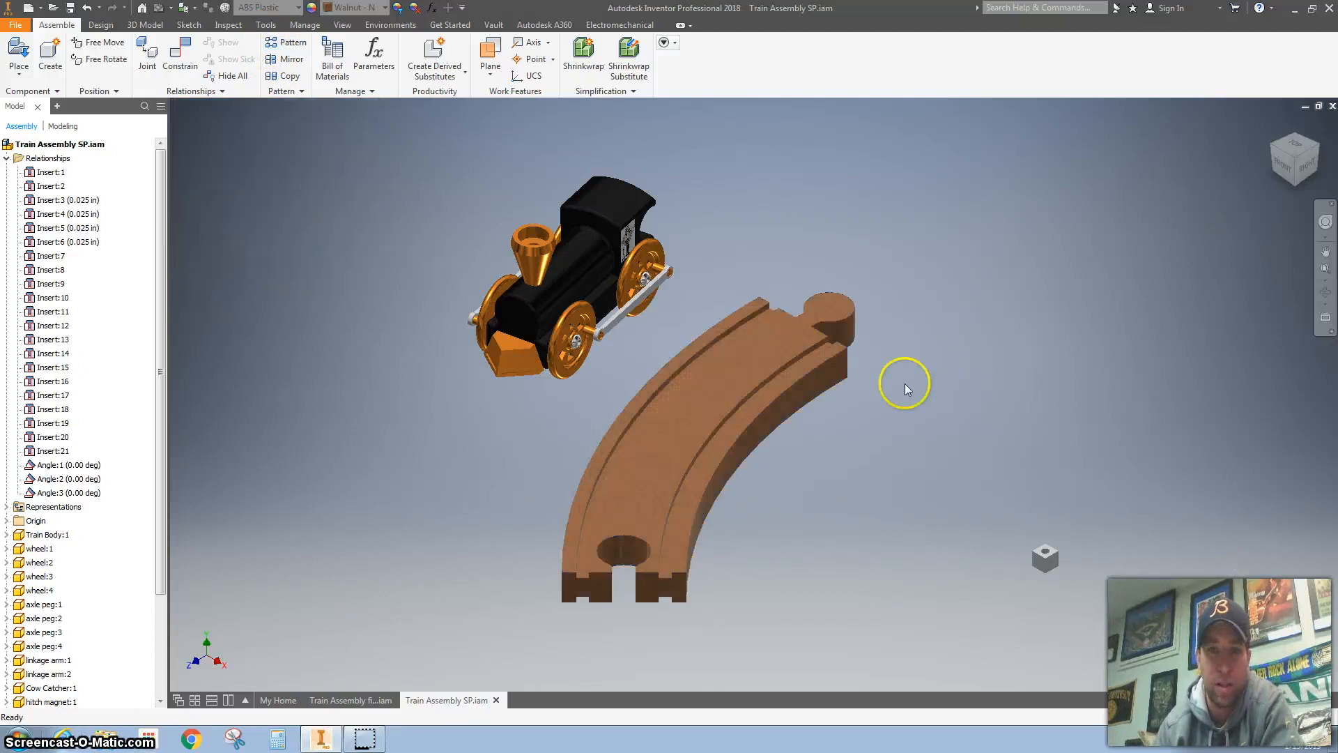
# Step: Start a circular component pattern of the curved track, using the track's inner curved side to define the rotation axis
pyautogui.click(712, 412)
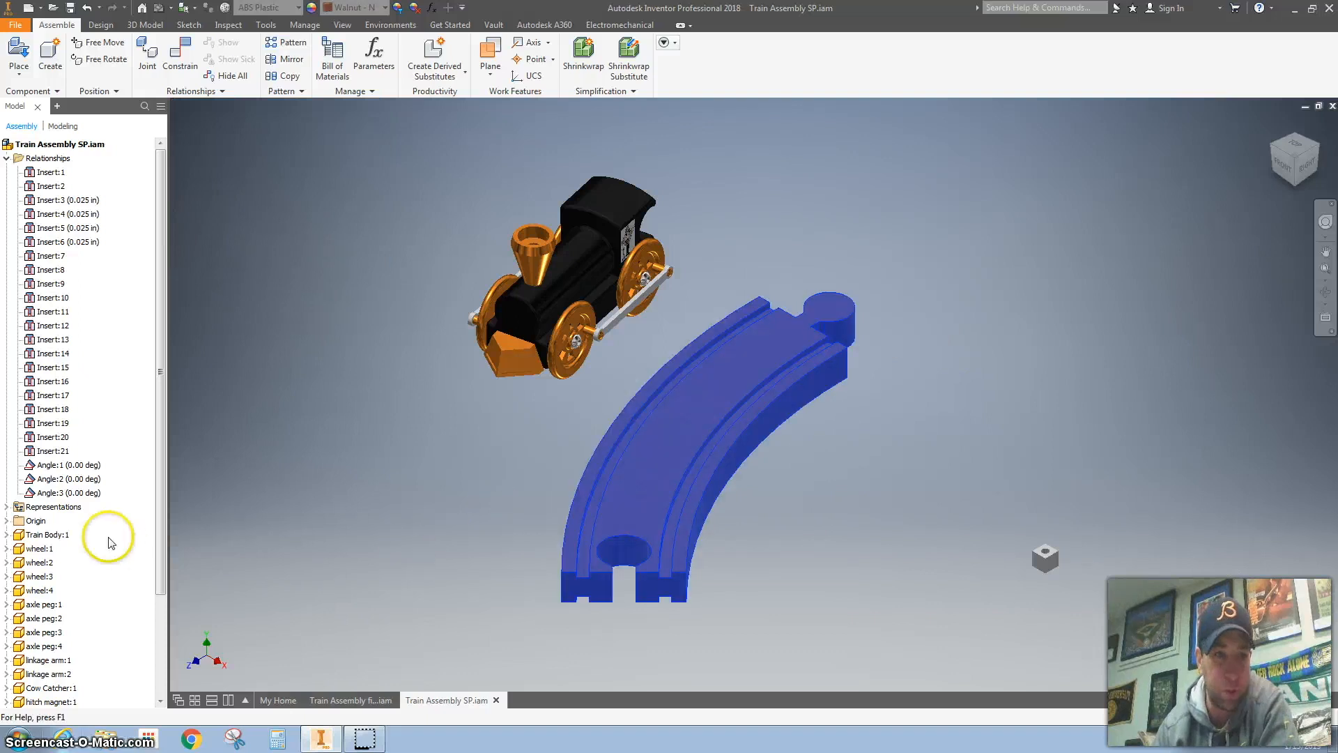
pyautogui.scroll(-3, 81, 457)
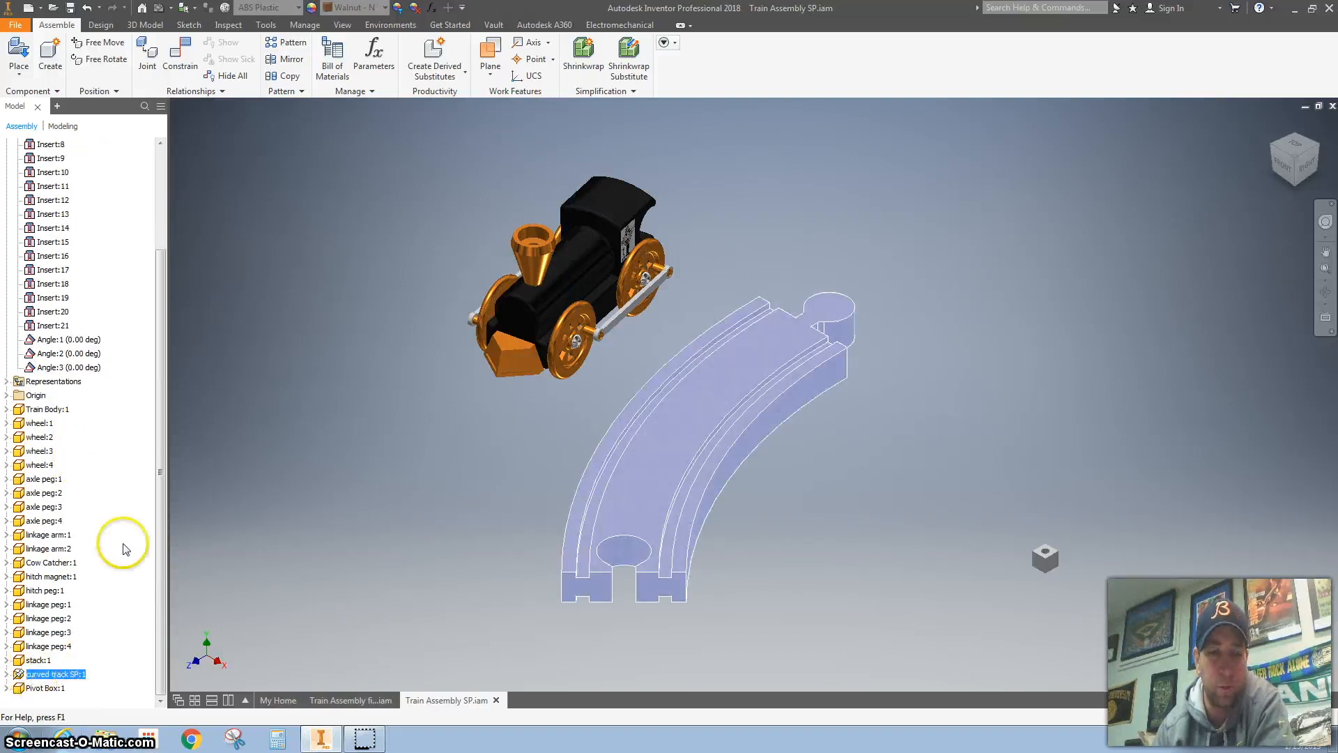
pyautogui.scroll(3, 77, 263)
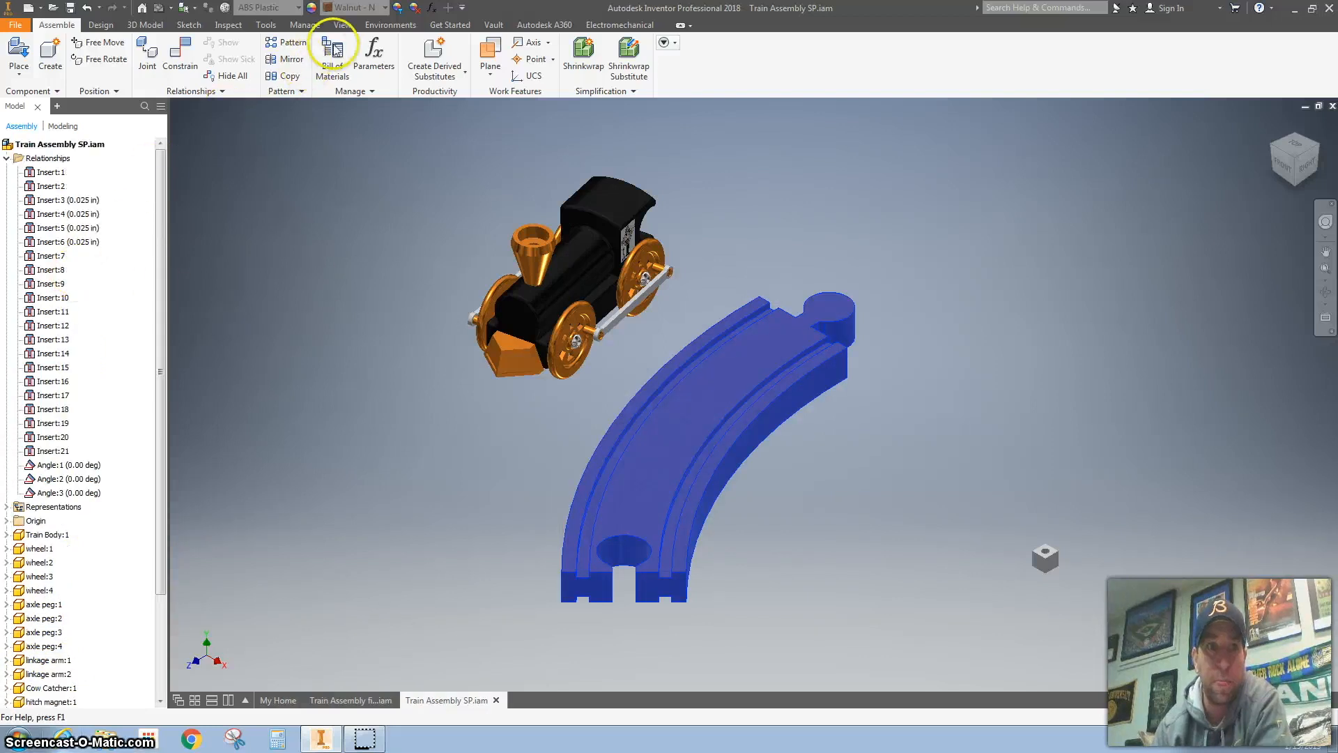
pyautogui.click(283, 47)
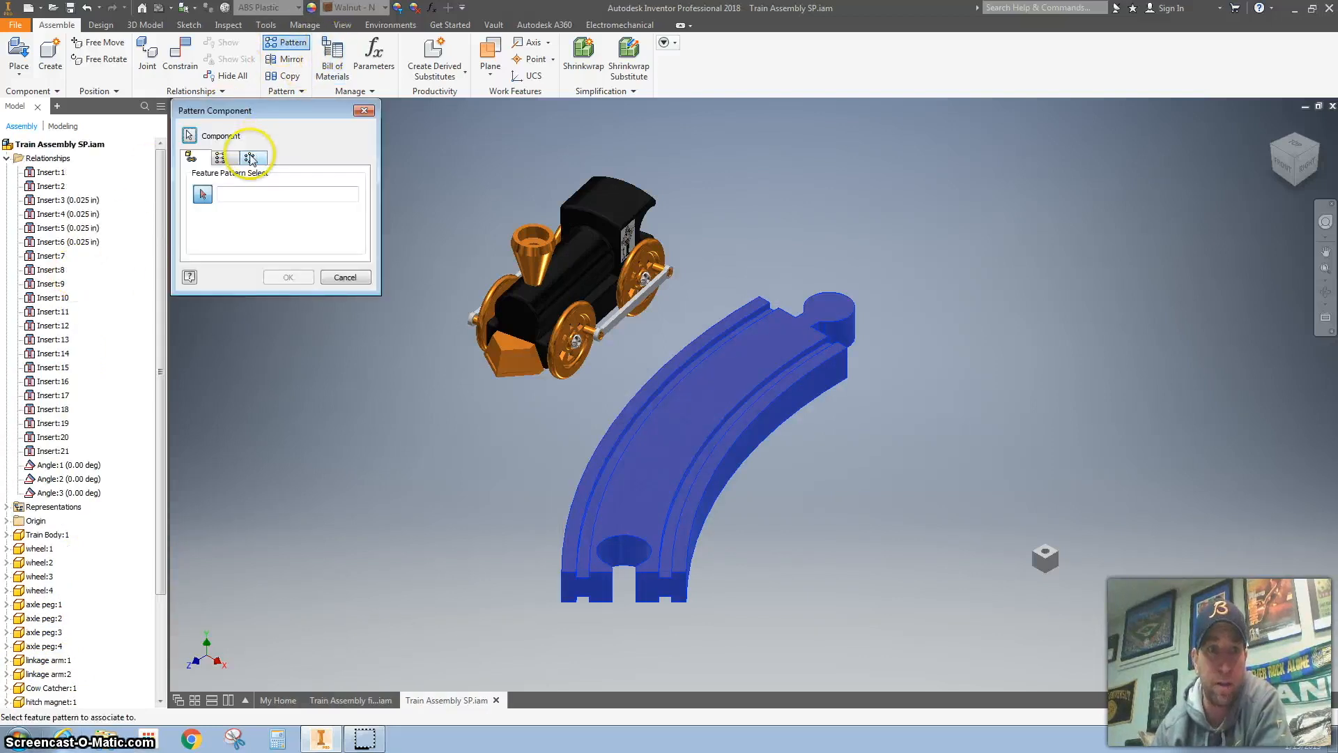
pyautogui.click(251, 159)
pyautogui.click(203, 195)
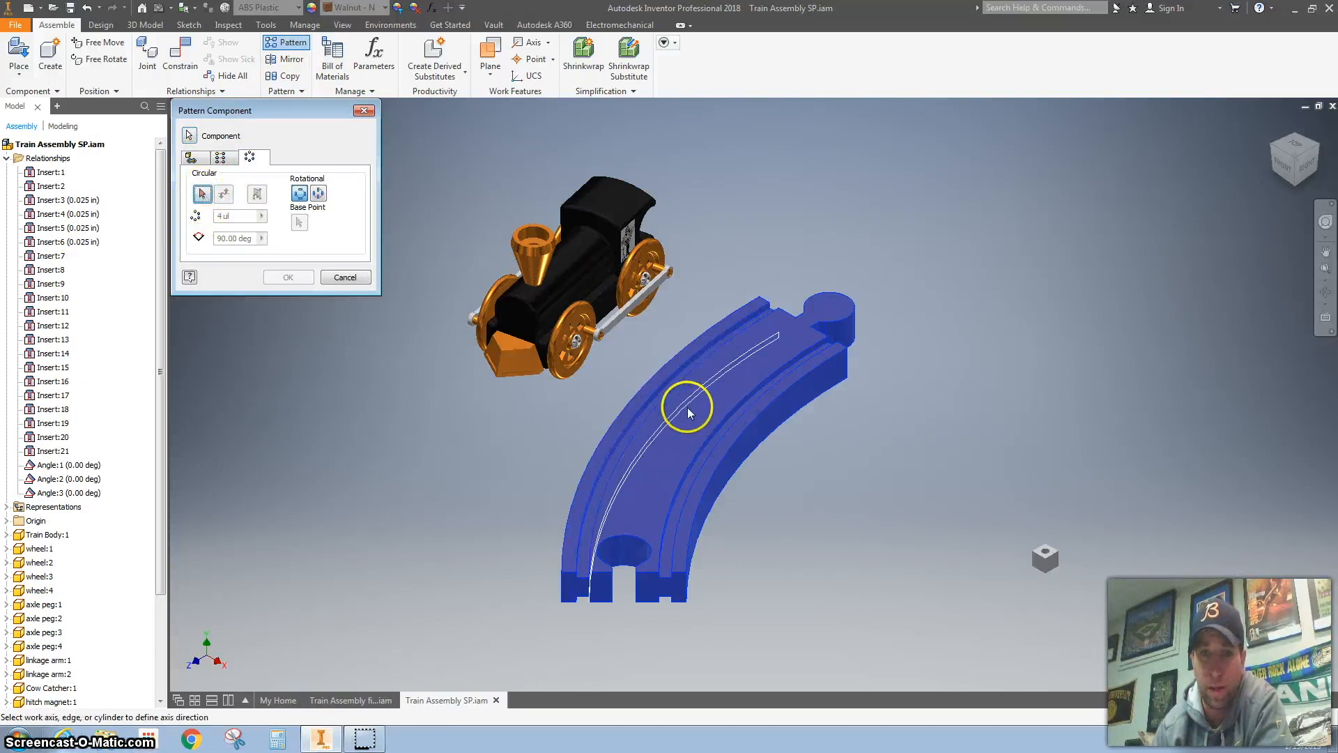
pyautogui.click(757, 417)
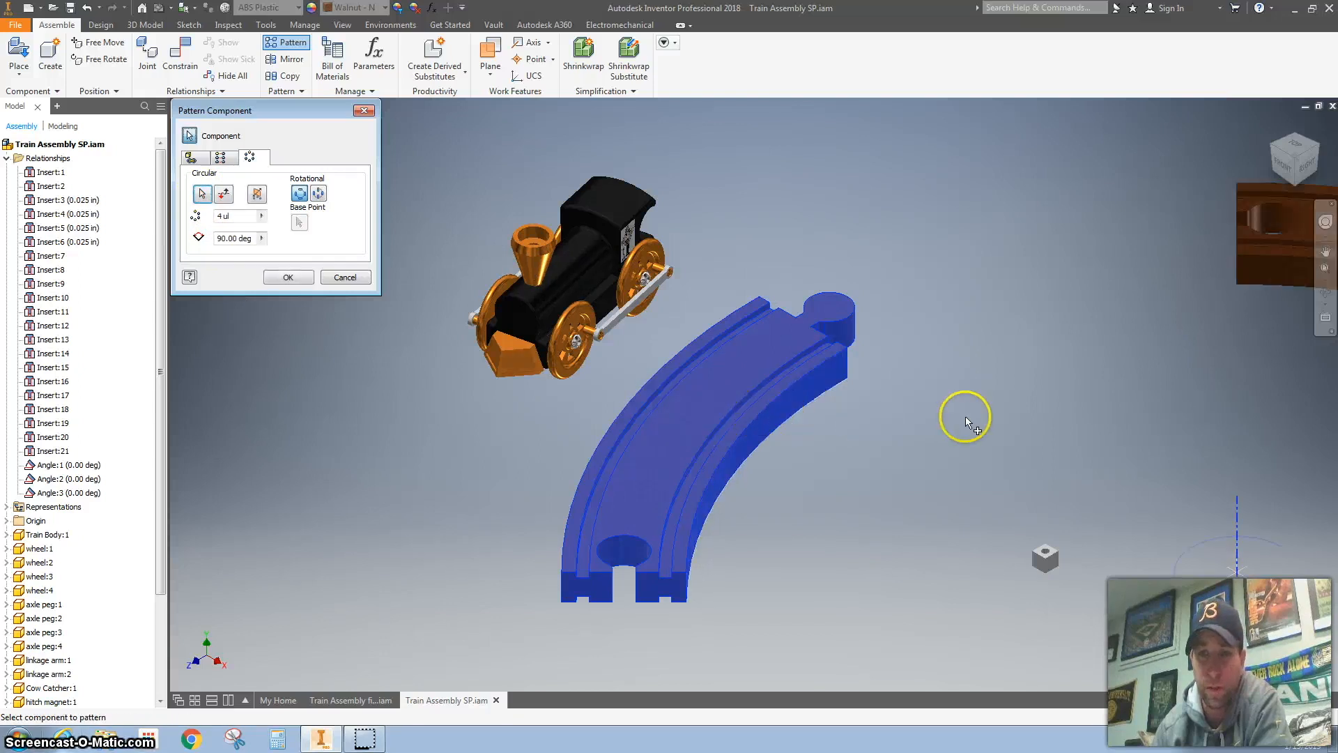
# Step: Set the circular pattern to 8 instances at 45 degrees and create the full ring of track
pyautogui.scroll(-5, 964, 417)
pyautogui.moveTo(831, 382); pyautogui.dragTo(682, 355, button='middle')
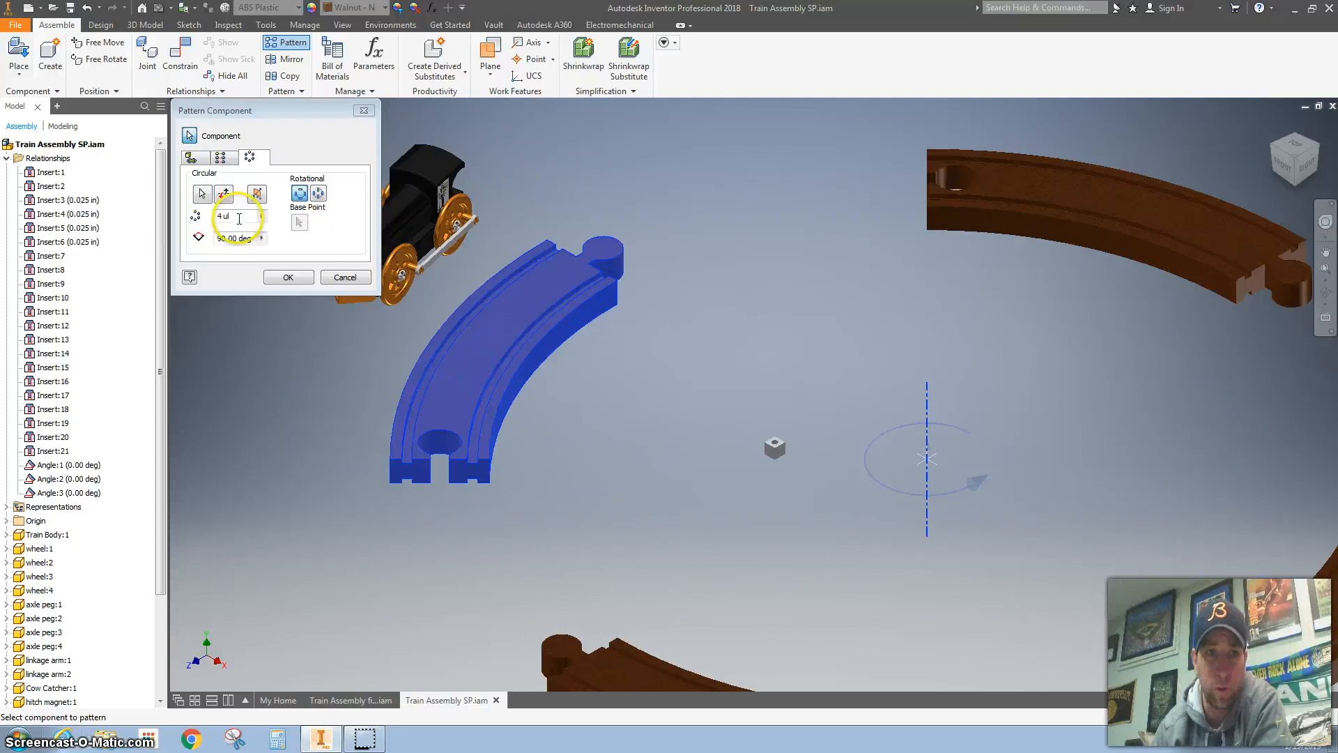
pyautogui.click(225, 239)
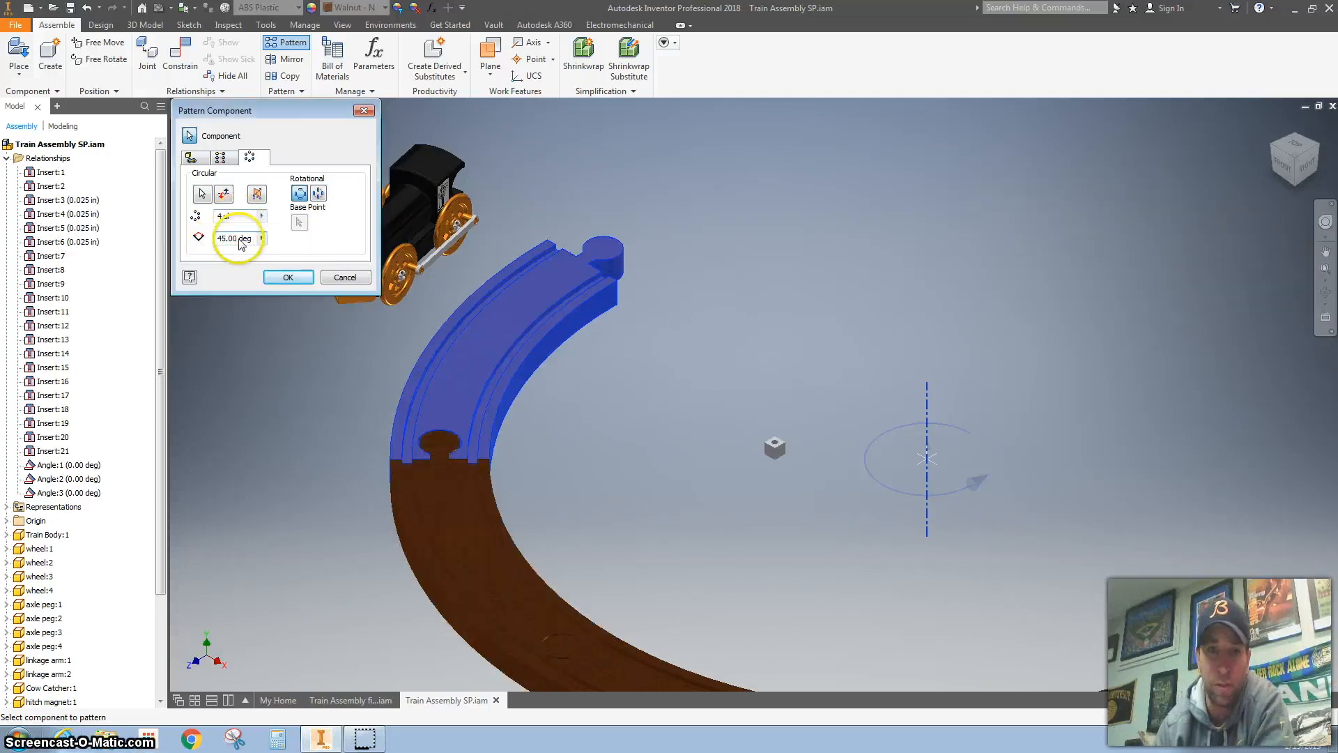
pyautogui.scroll(-3, 689, 343)
pyautogui.scroll(3, 689, 343)
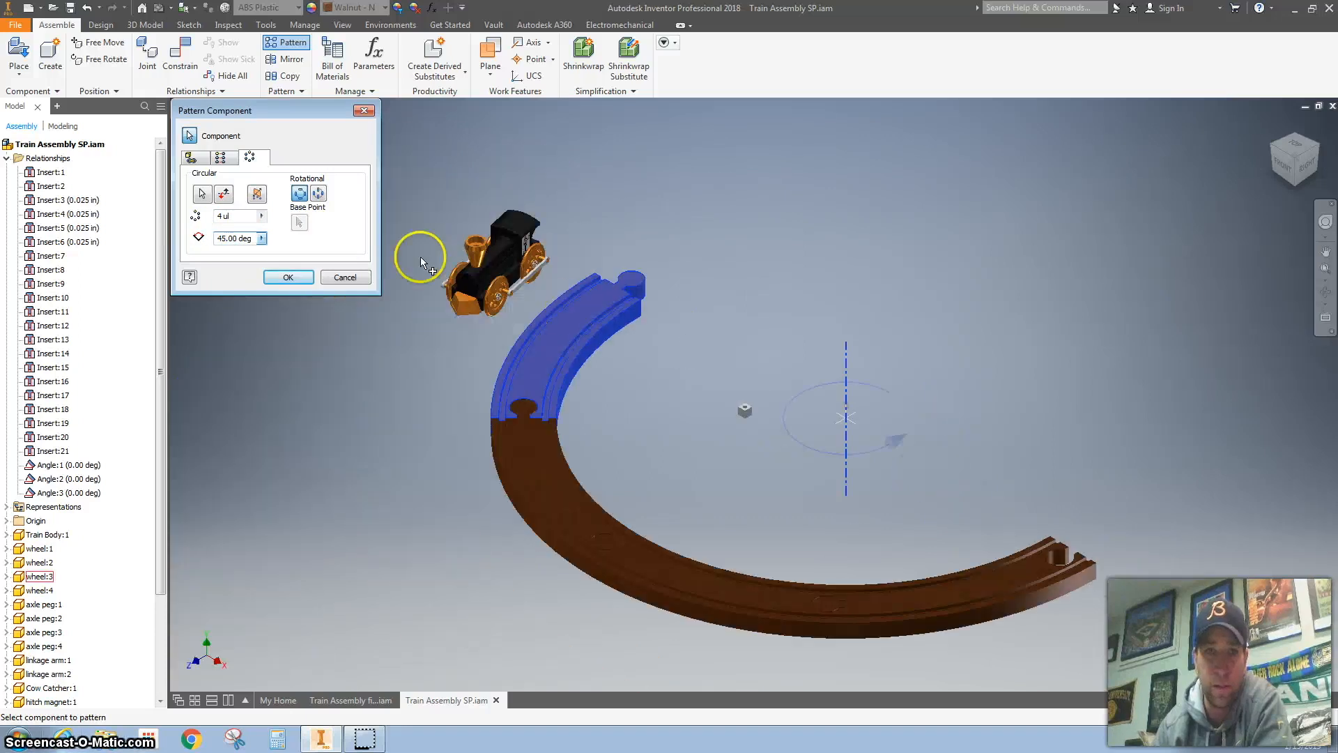
pyautogui.doubleClick(218, 217)
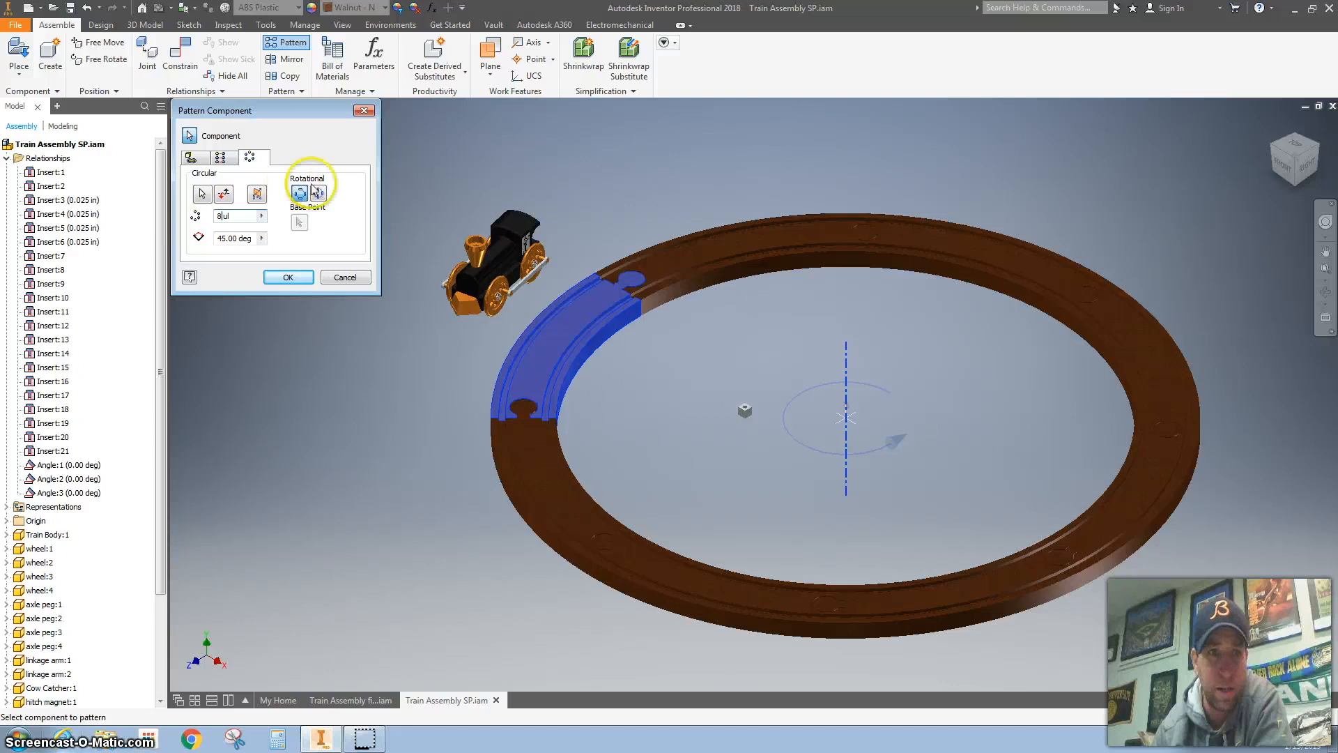
pyautogui.click(288, 279)
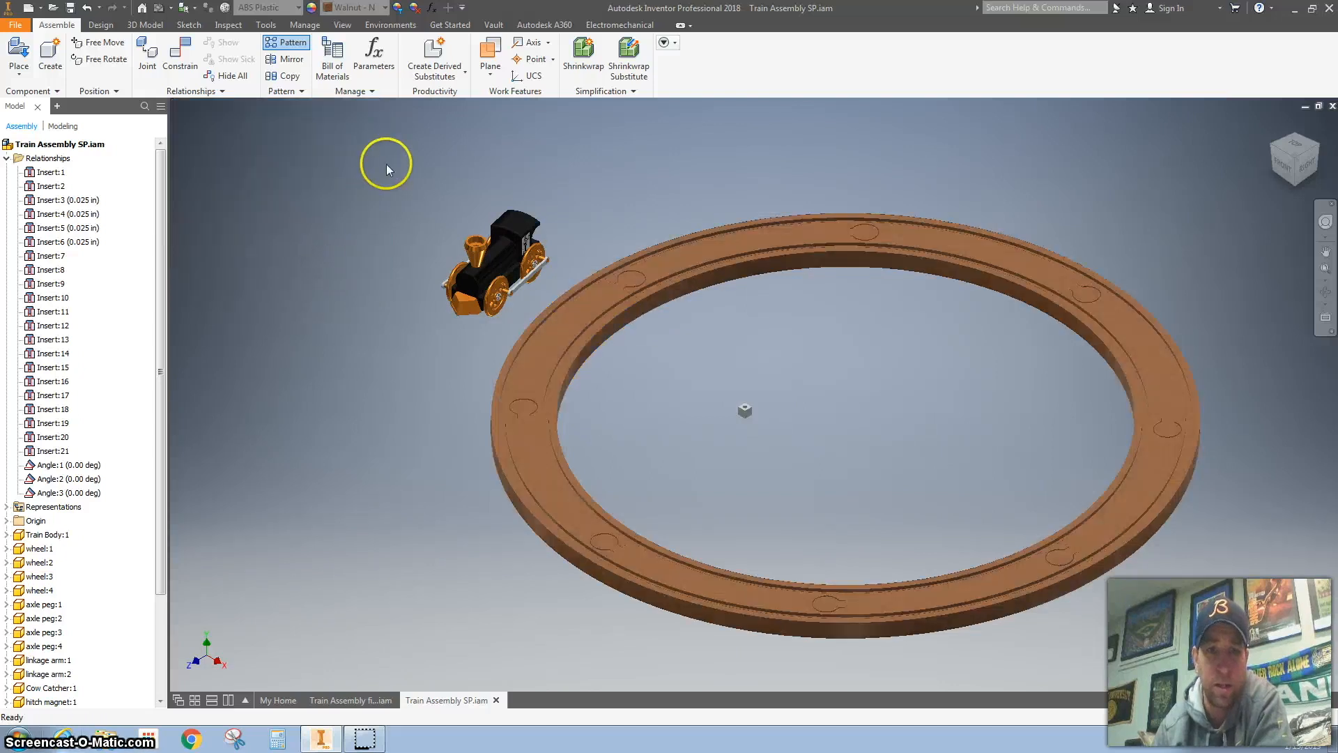
# Step: Apply an Insert constraint with 0.000 in offset between the pivot box's top hole edge and the track's inner curved edge
pyautogui.click(188, 63)
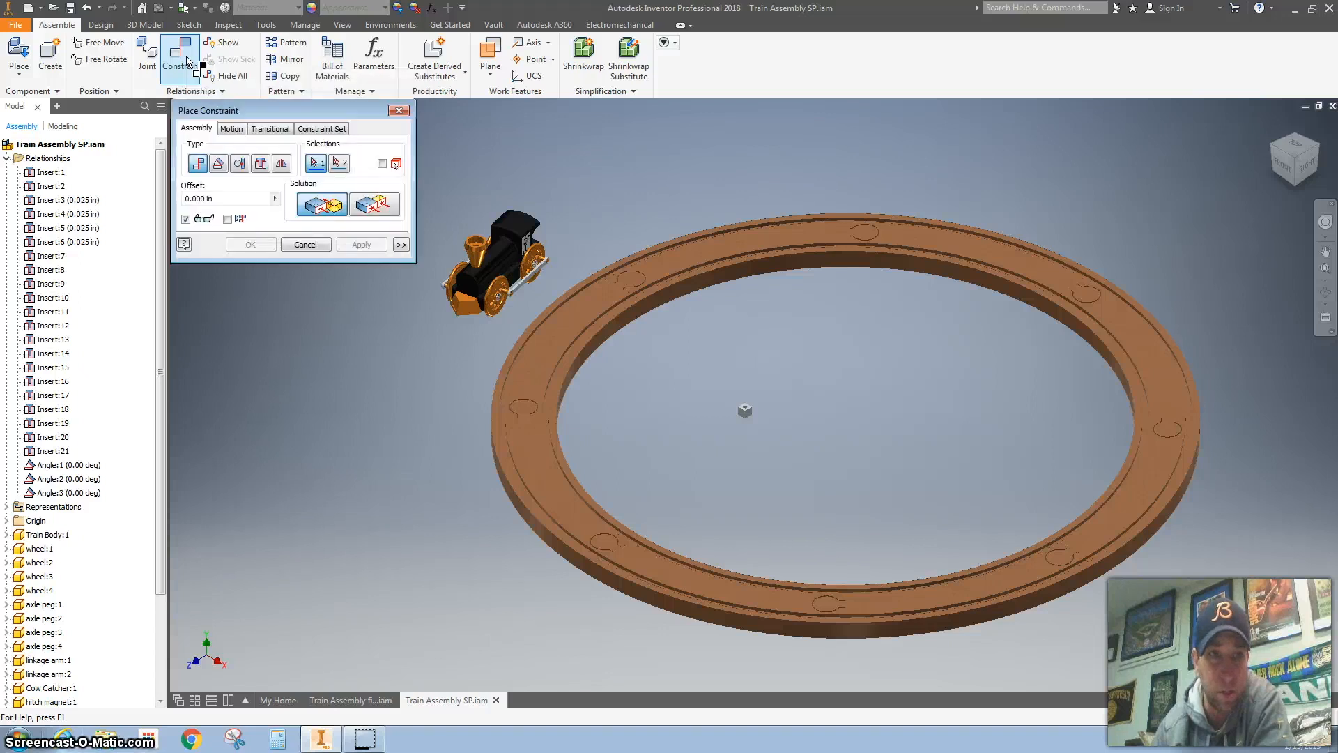
pyautogui.click(260, 166)
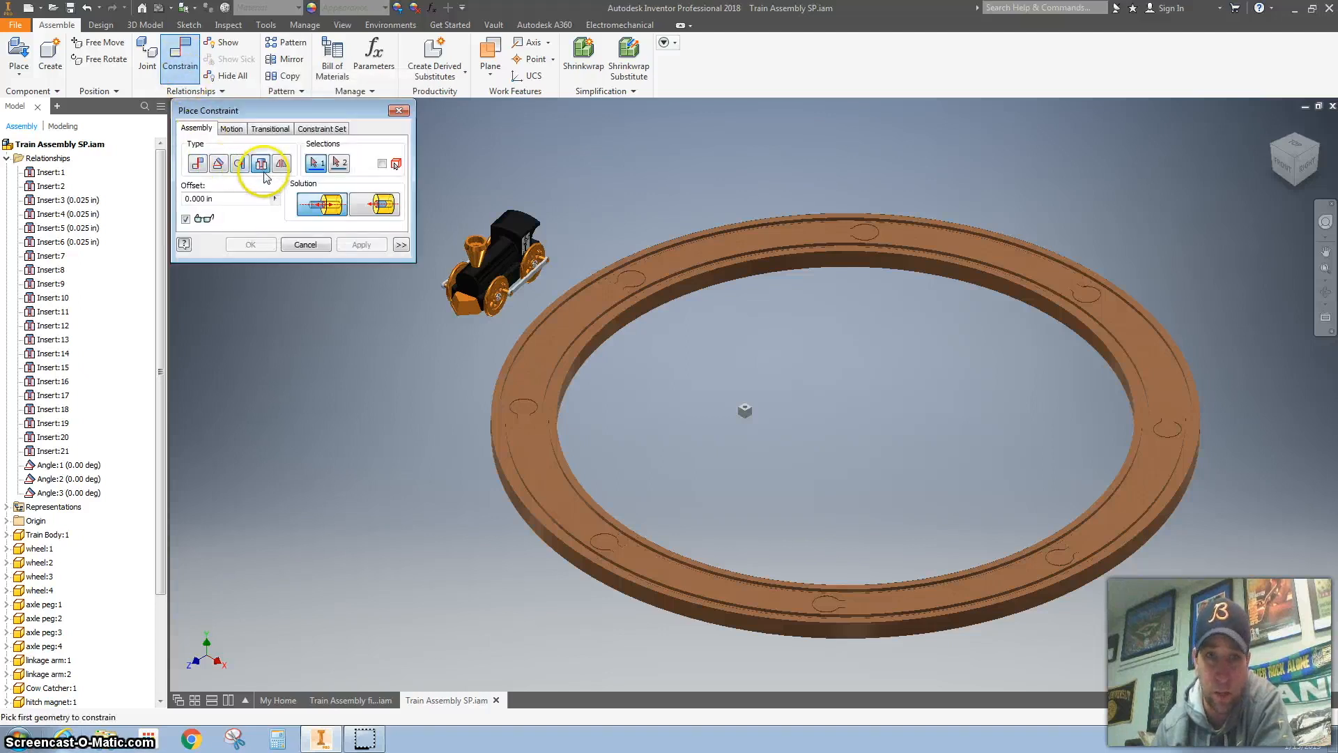
pyautogui.scroll(6, 746, 416)
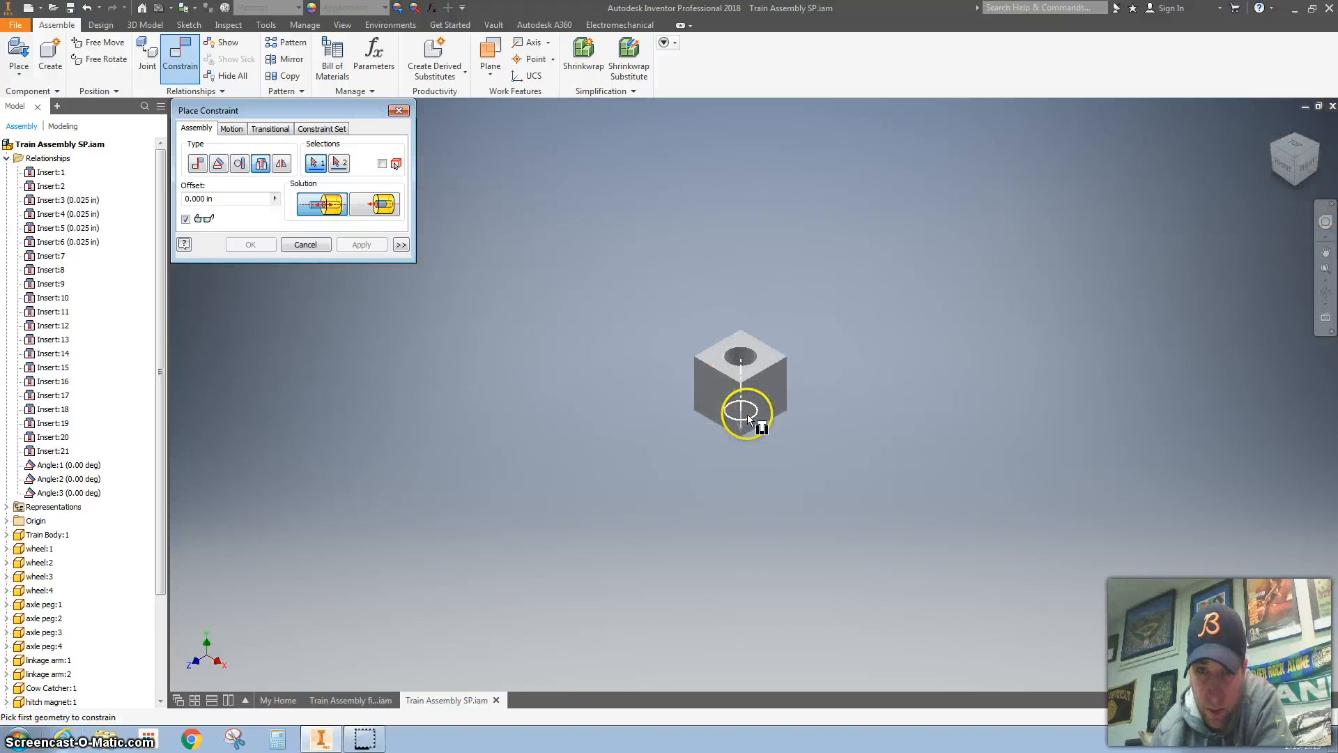
pyautogui.click(750, 368)
pyautogui.scroll(-6, 751, 368)
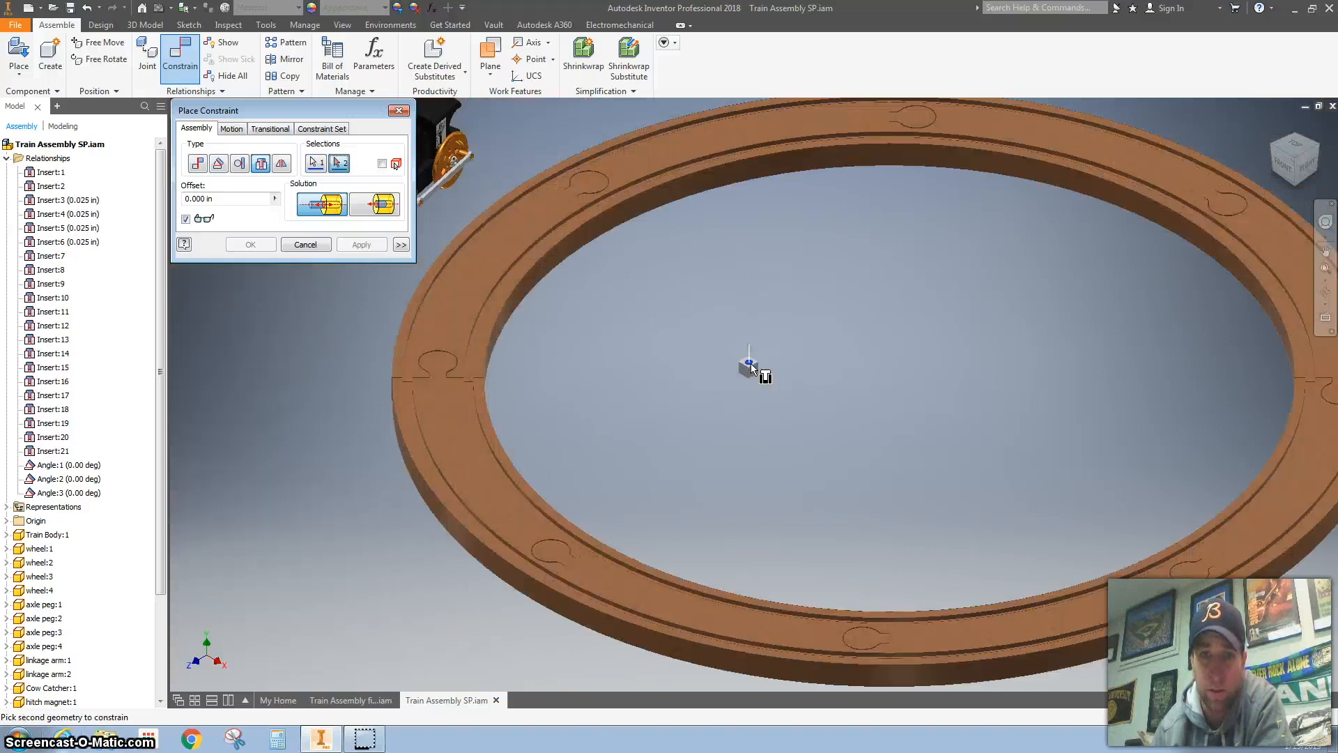
pyautogui.click(534, 272)
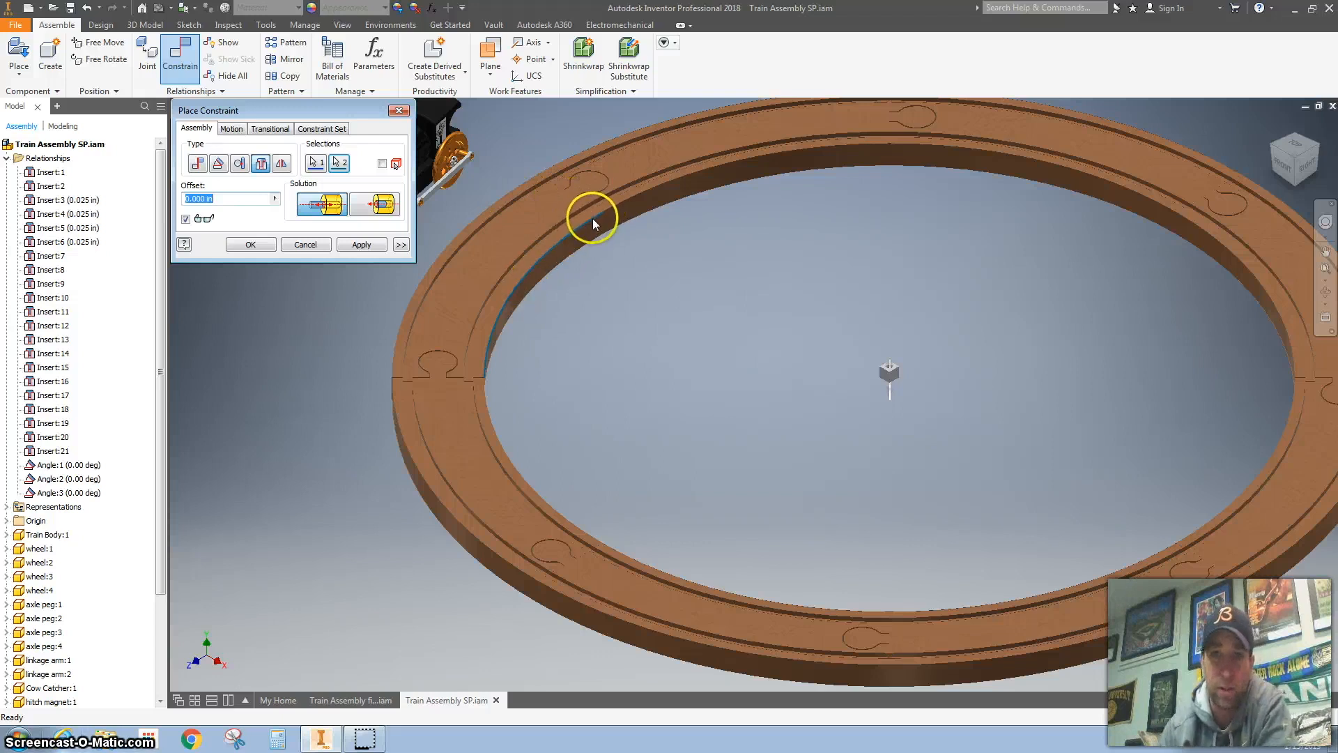
pyautogui.click(361, 244)
pyautogui.click(398, 110)
# Step: Move the train by its body to a new free position just outside the track ring
pyautogui.scroll(-3, 716, 308)
pyautogui.click(534, 301)
pyautogui.moveTo(534, 301)
pyautogui.mouseDown()
pyautogui.moveTo(661, 292)
pyautogui.moveTo(518, 315)
pyautogui.mouseUp()
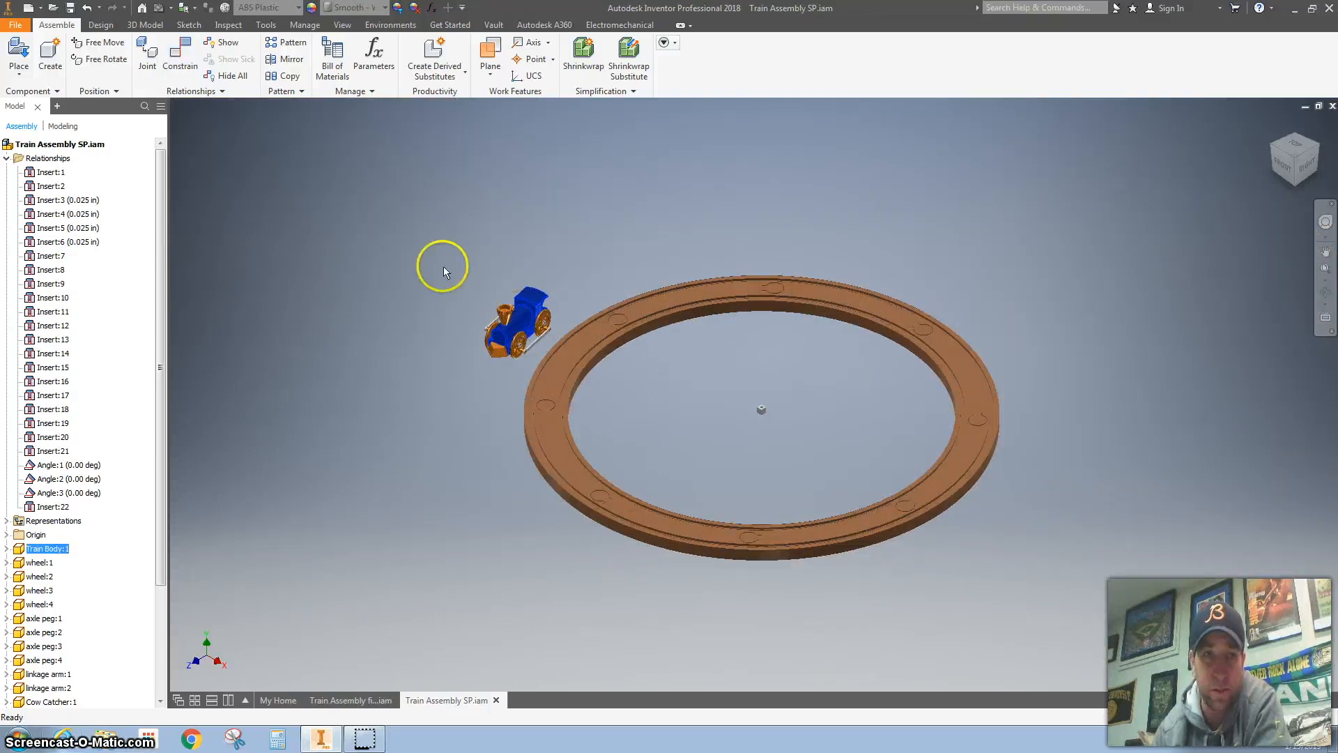
# Step: Apply a Mate constraint between the curved track's top face and the train body's underside with a 0.4 in offset
pyautogui.moveTo(322, 202); pyautogui.dragTo(322, 194, button='middle')
pyautogui.click(185, 71)
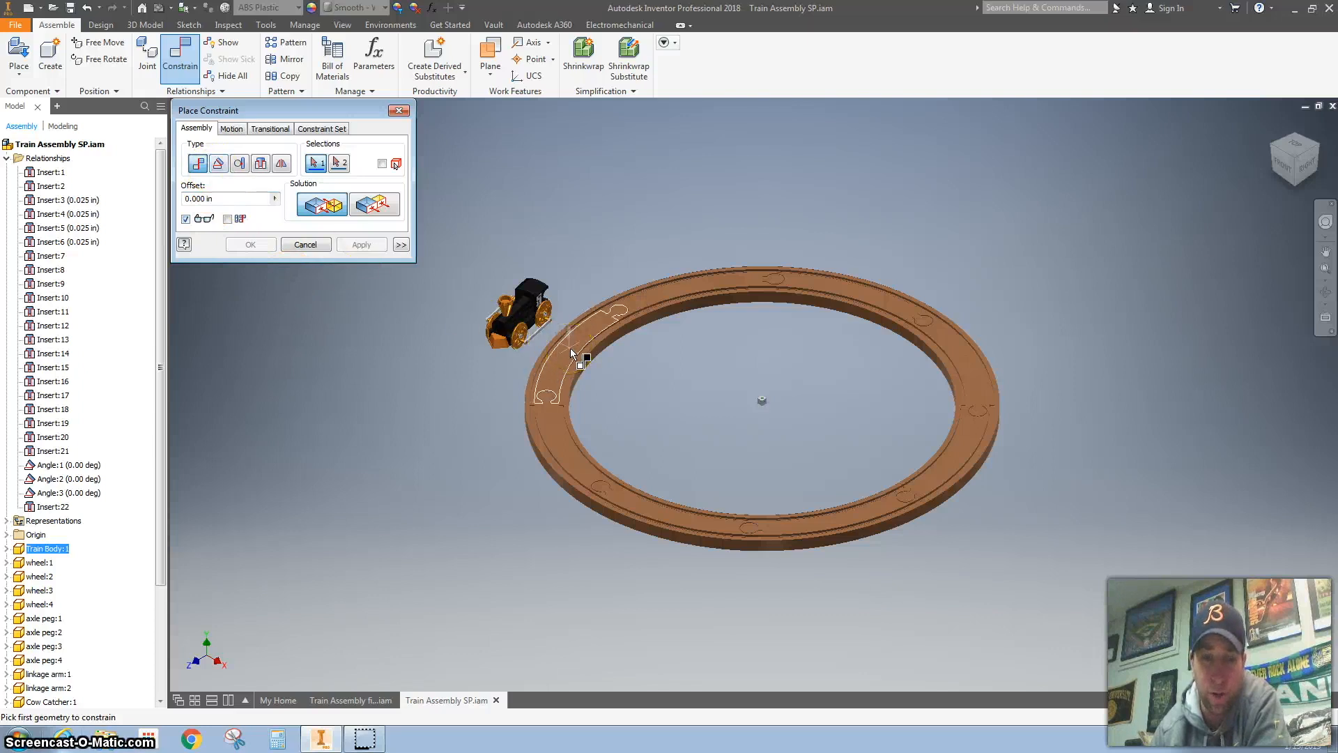
pyautogui.click(586, 366)
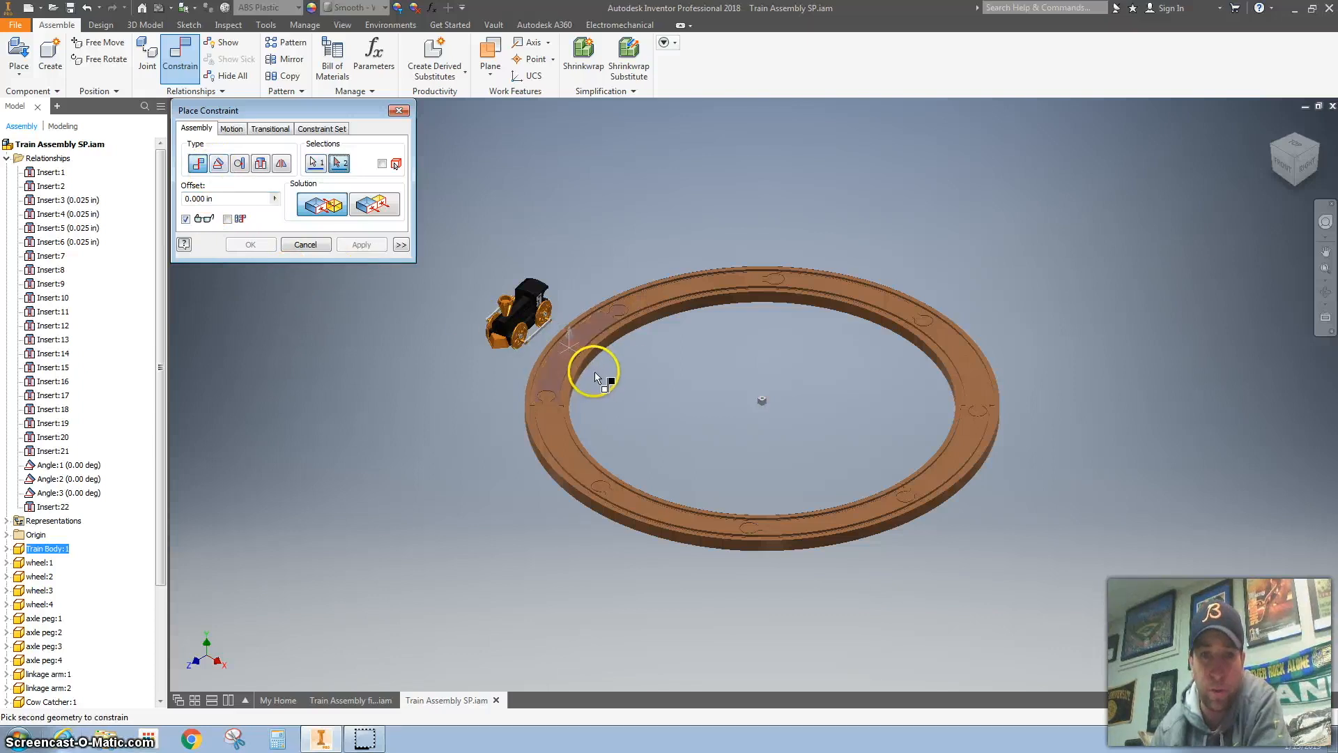
pyautogui.click(1295, 186)
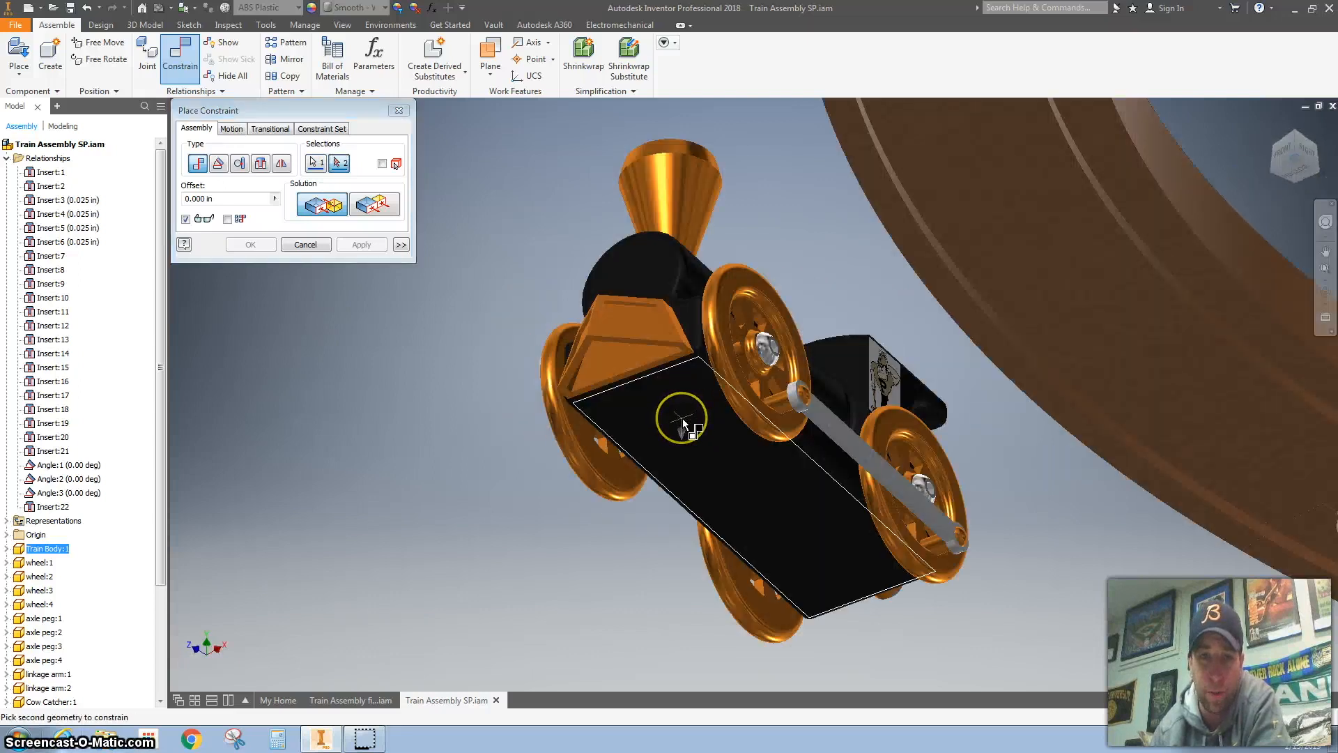
pyautogui.click(827, 375)
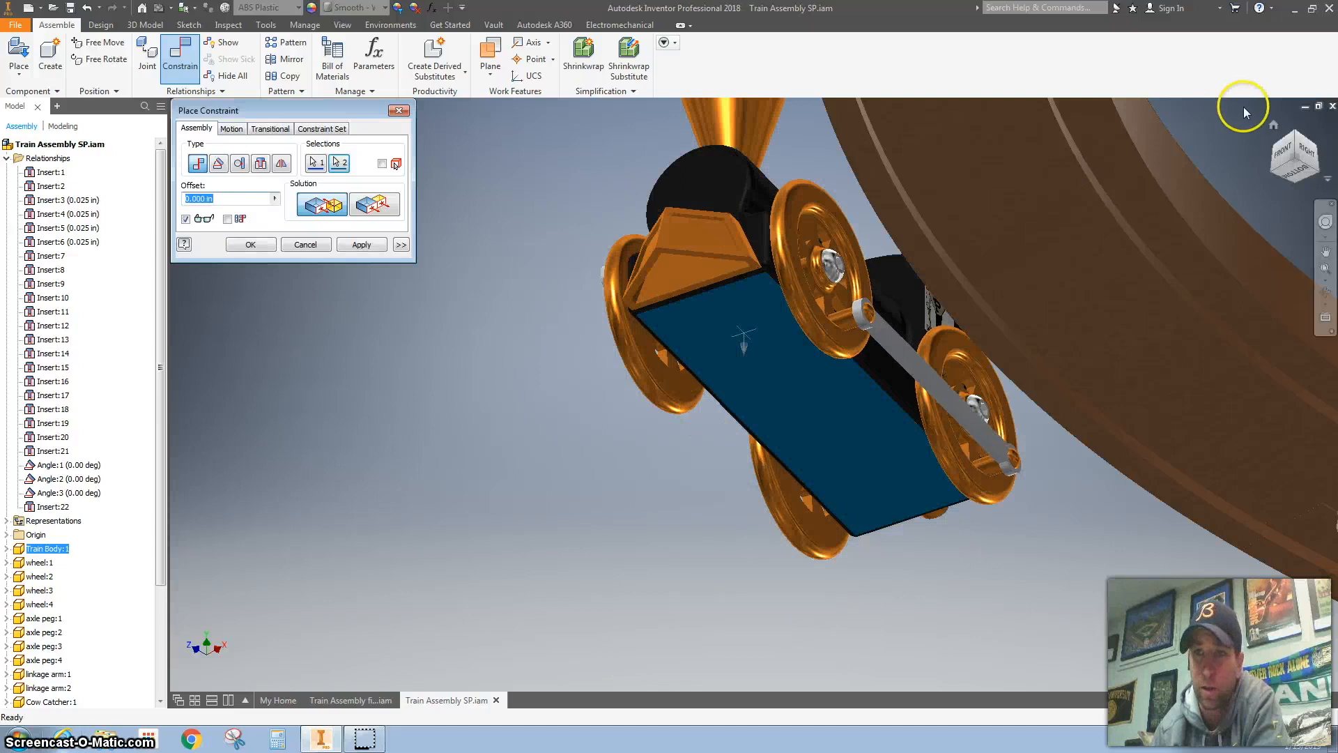
pyautogui.click(1273, 125)
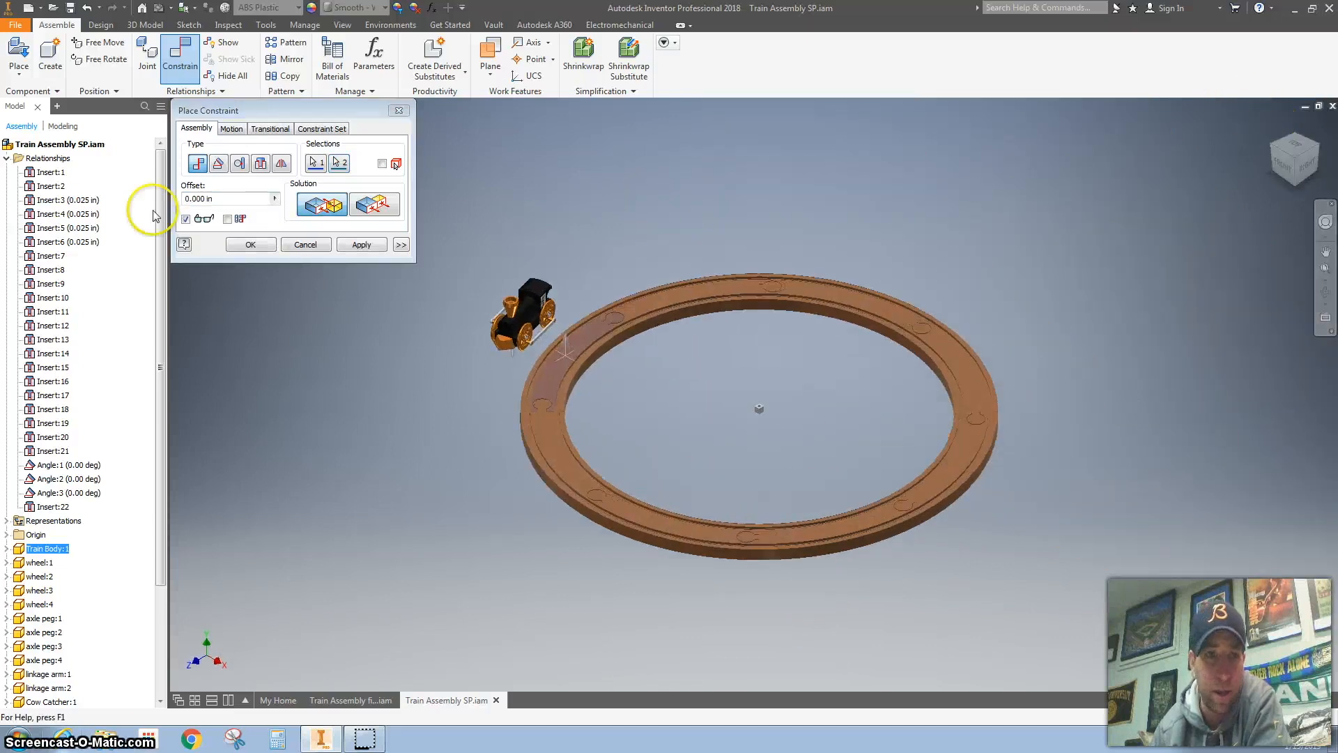
pyautogui.moveTo(224, 198); pyautogui.dragTo(175, 208)
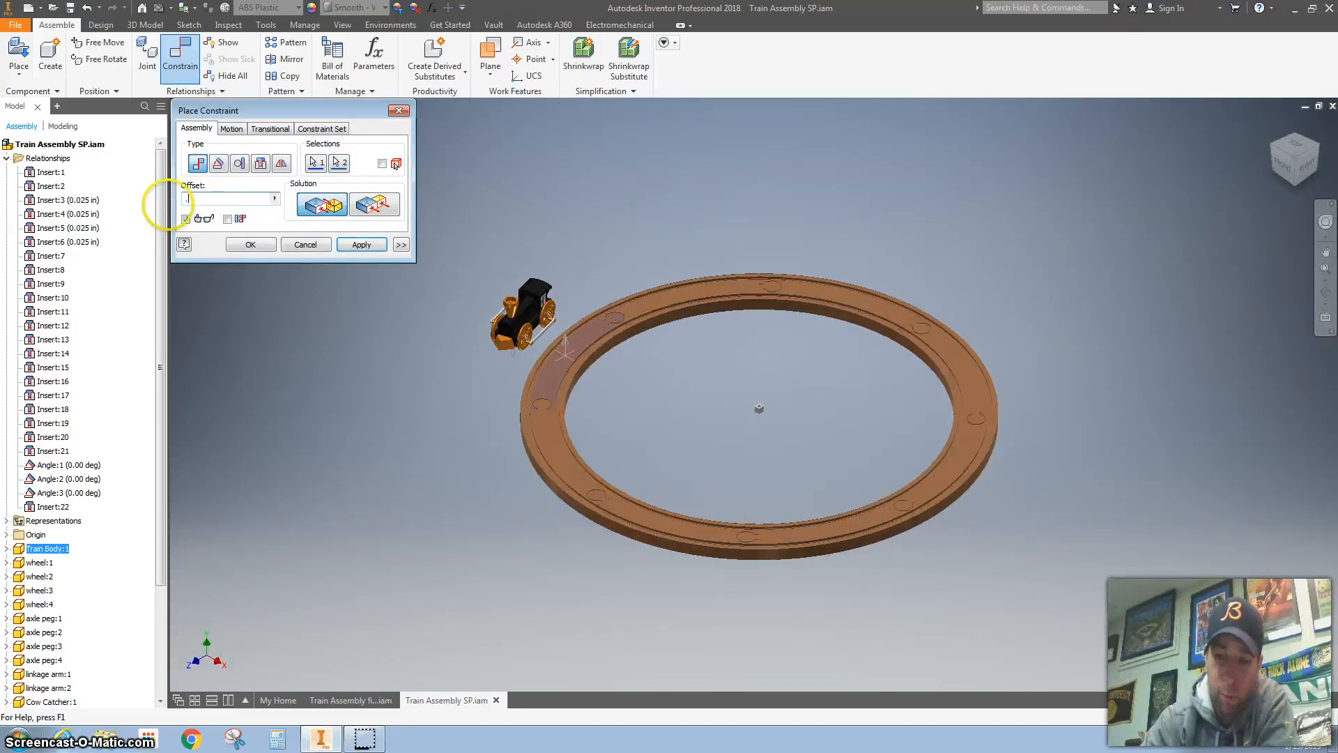
pyautogui.write('.4')
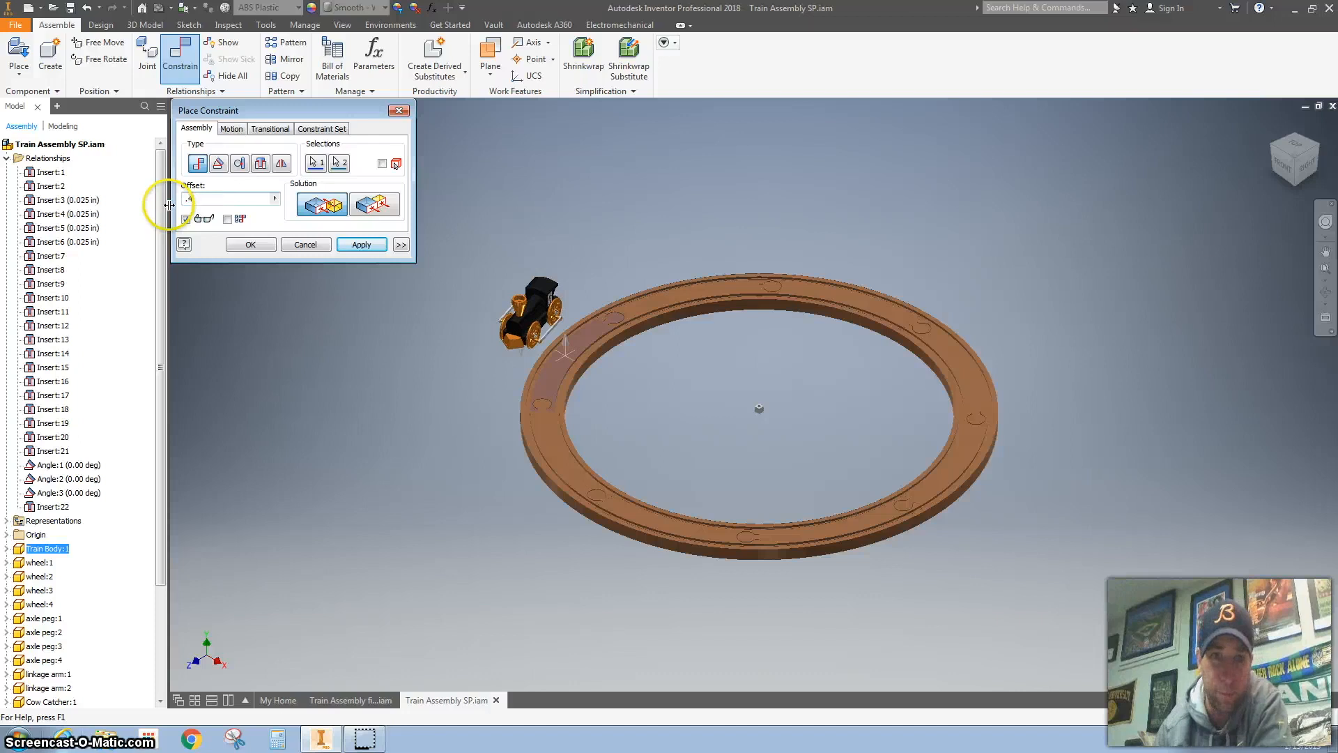
pyautogui.click(358, 245)
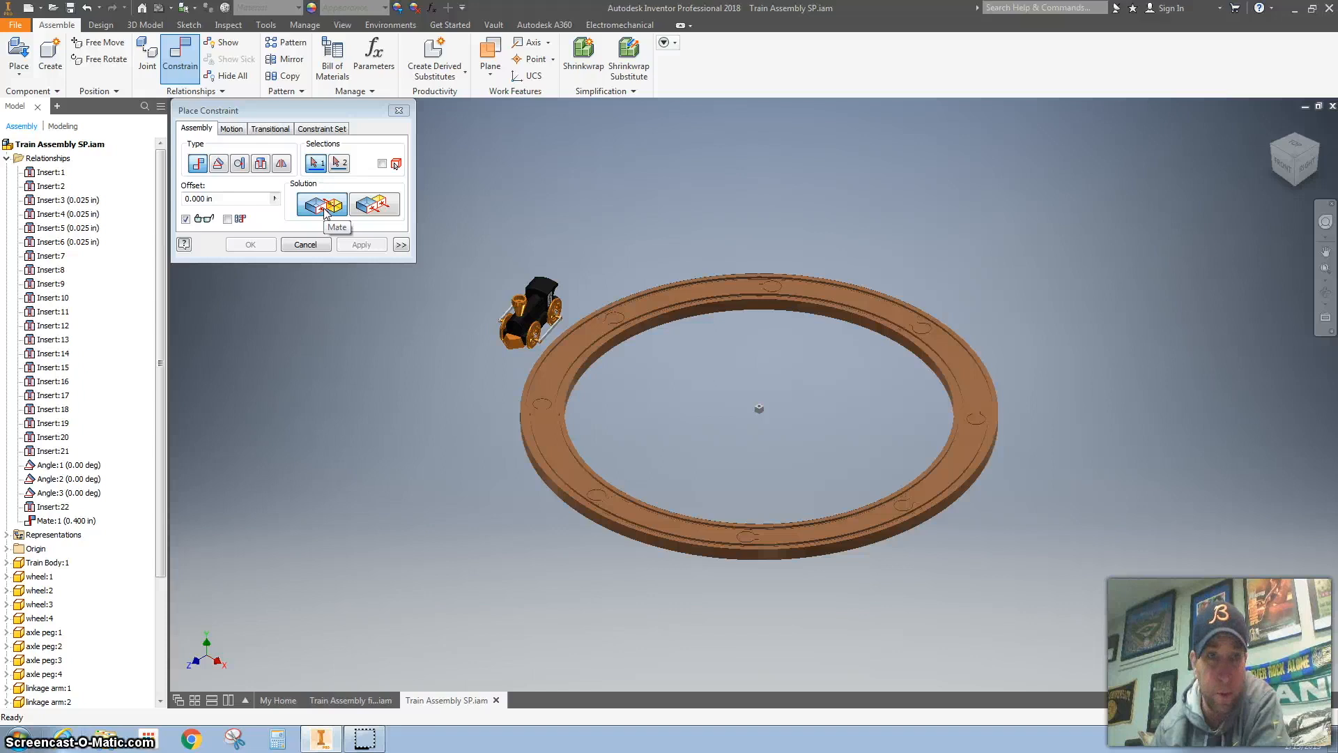
# Step: Apply a Mate constraint between the train body's side face and the pivot box's face with a 15.3 in offset
pyautogui.scroll(2, 568, 315)
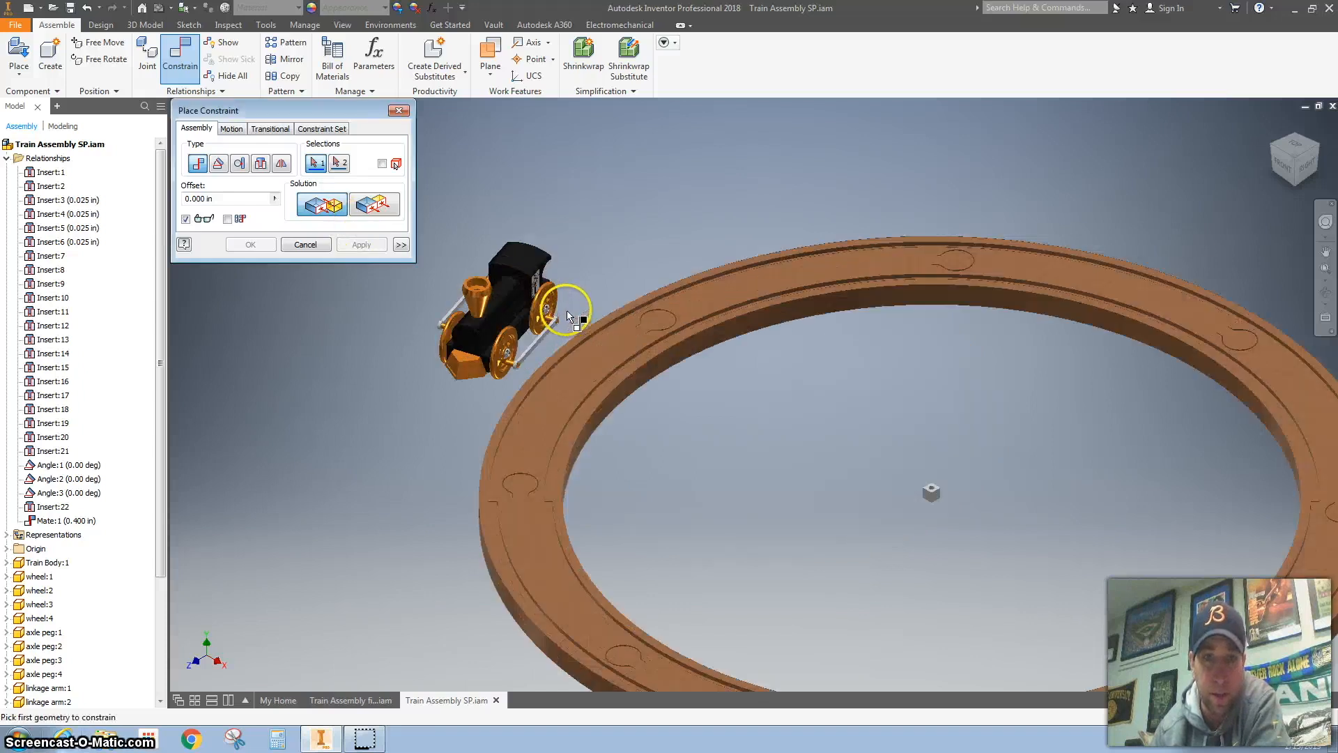
pyautogui.scroll(2, 568, 314)
pyautogui.click(517, 282)
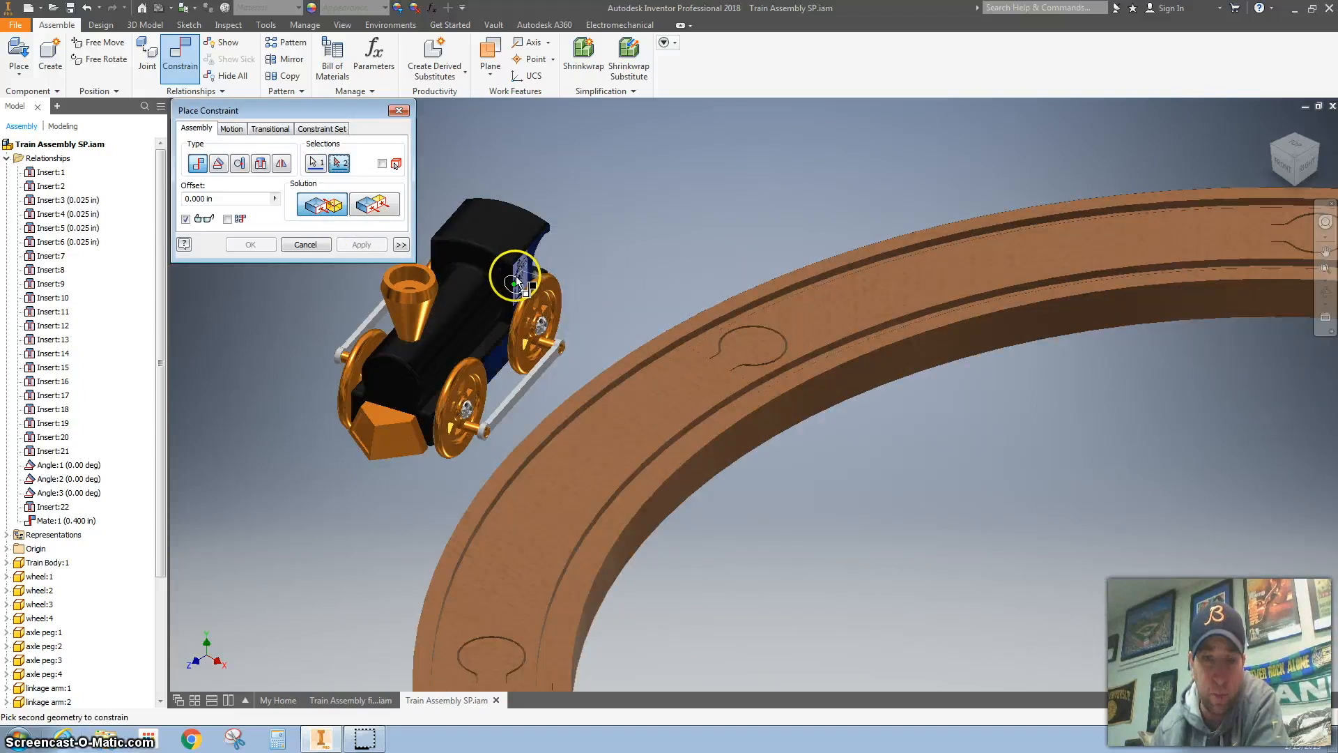
pyautogui.scroll(-2, 1192, 627)
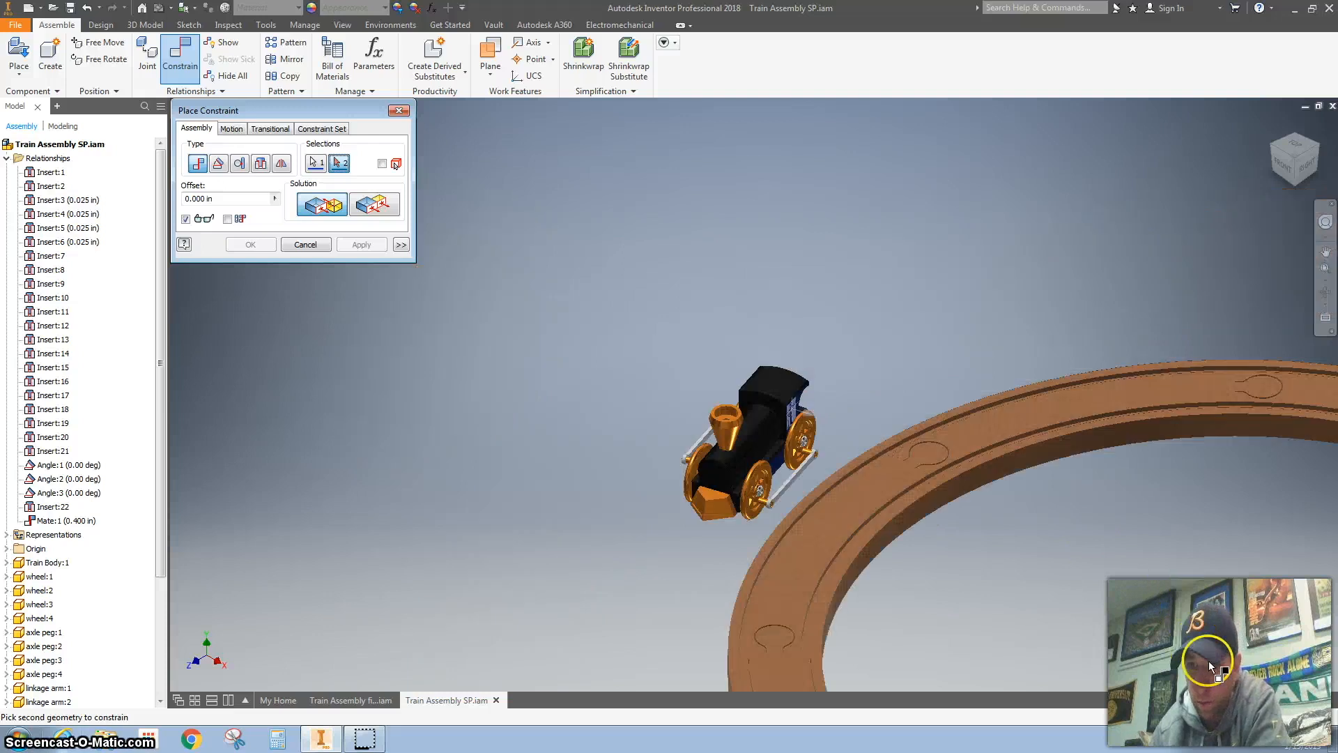
pyautogui.scroll(3, 1195, 644)
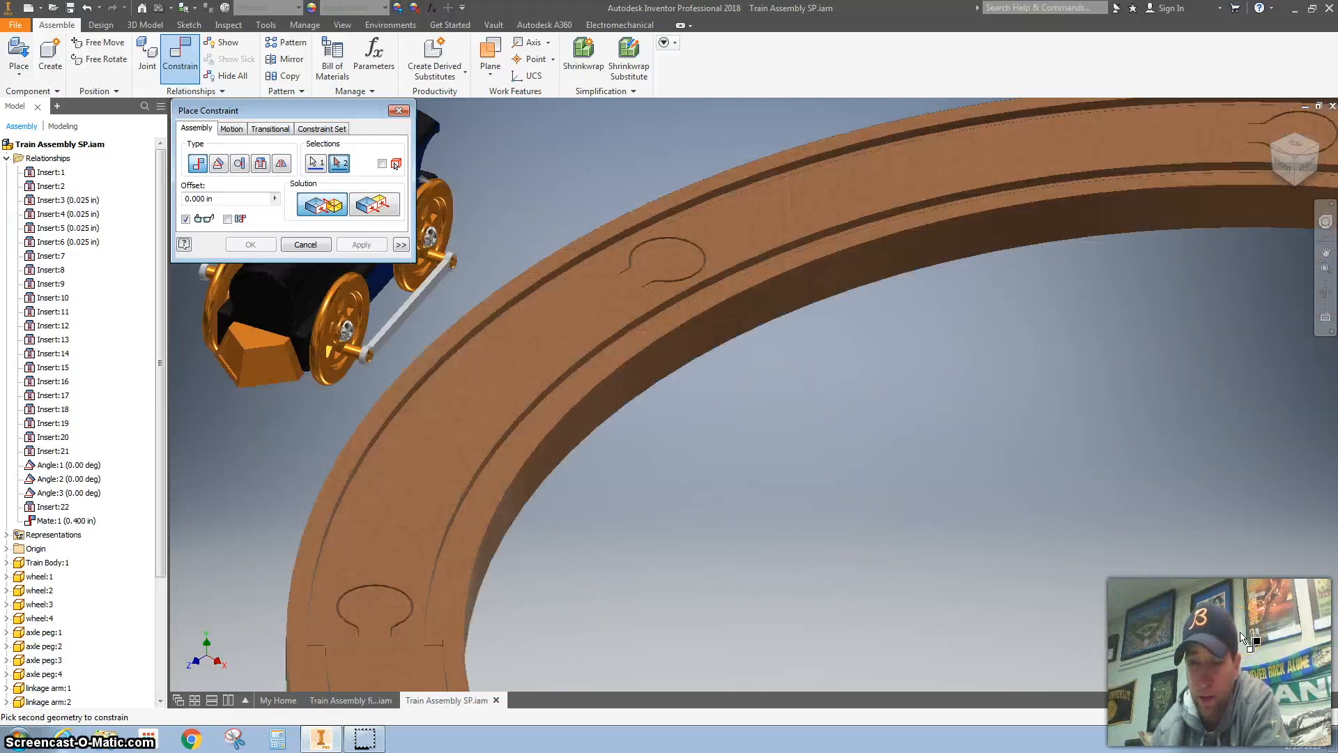
pyautogui.click(1239, 632)
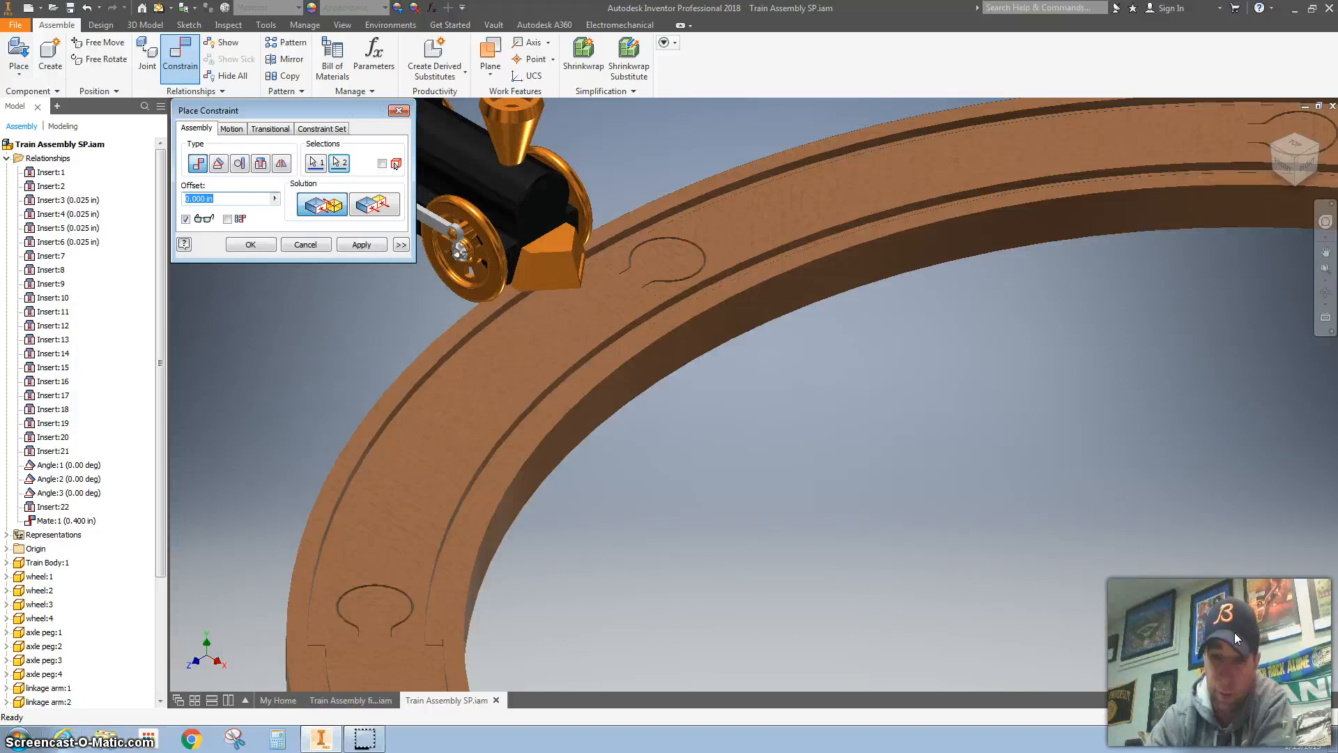
pyautogui.write('15.3')
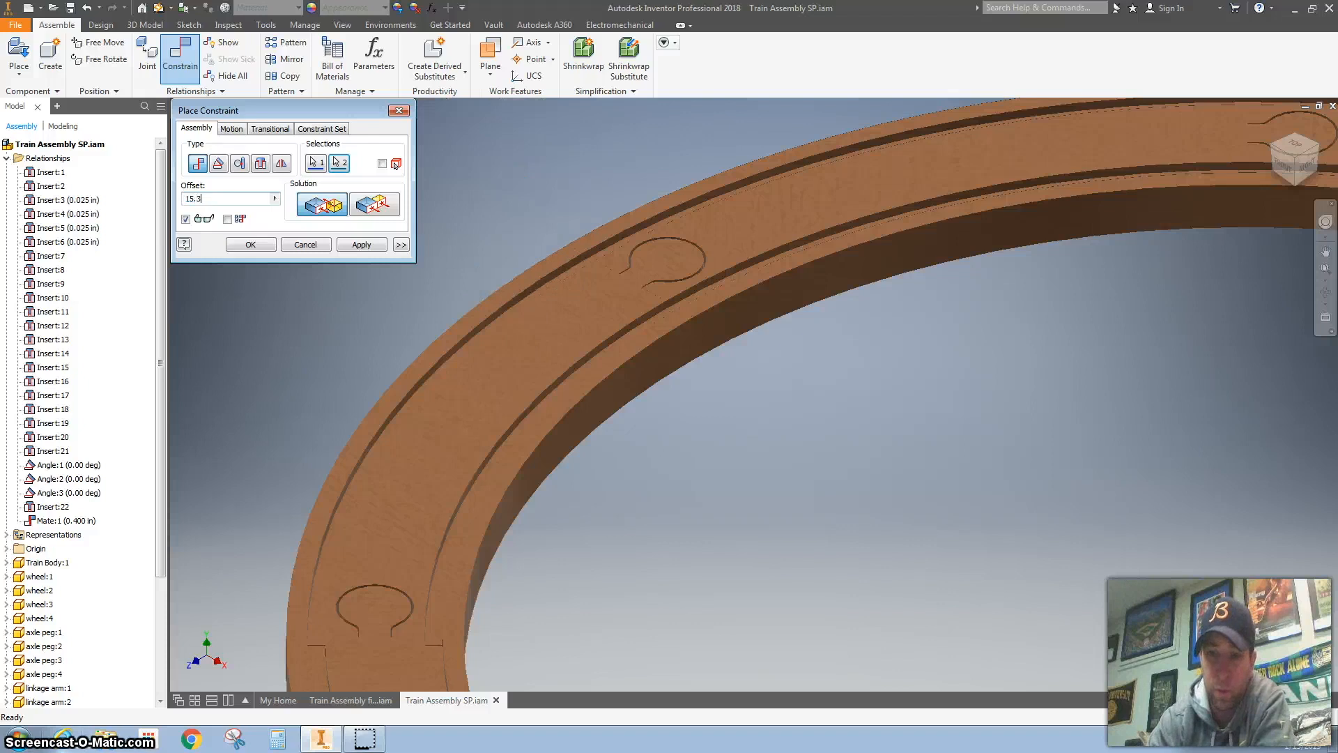
pyautogui.press('Return')
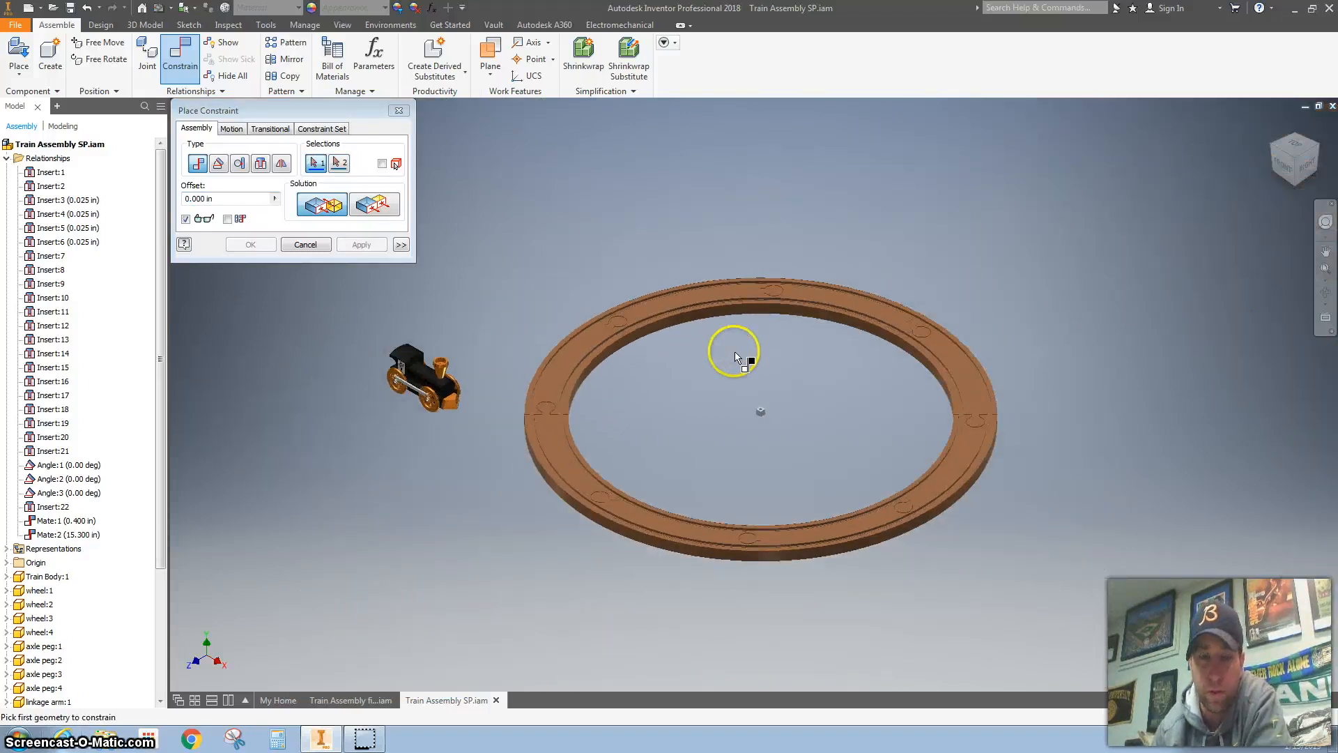
# Step: Finish constraining and move the train by its body onto the far side of the track ring
pyautogui.click(399, 111)
pyautogui.moveTo(414, 355); pyautogui.dragTo(719, 668)
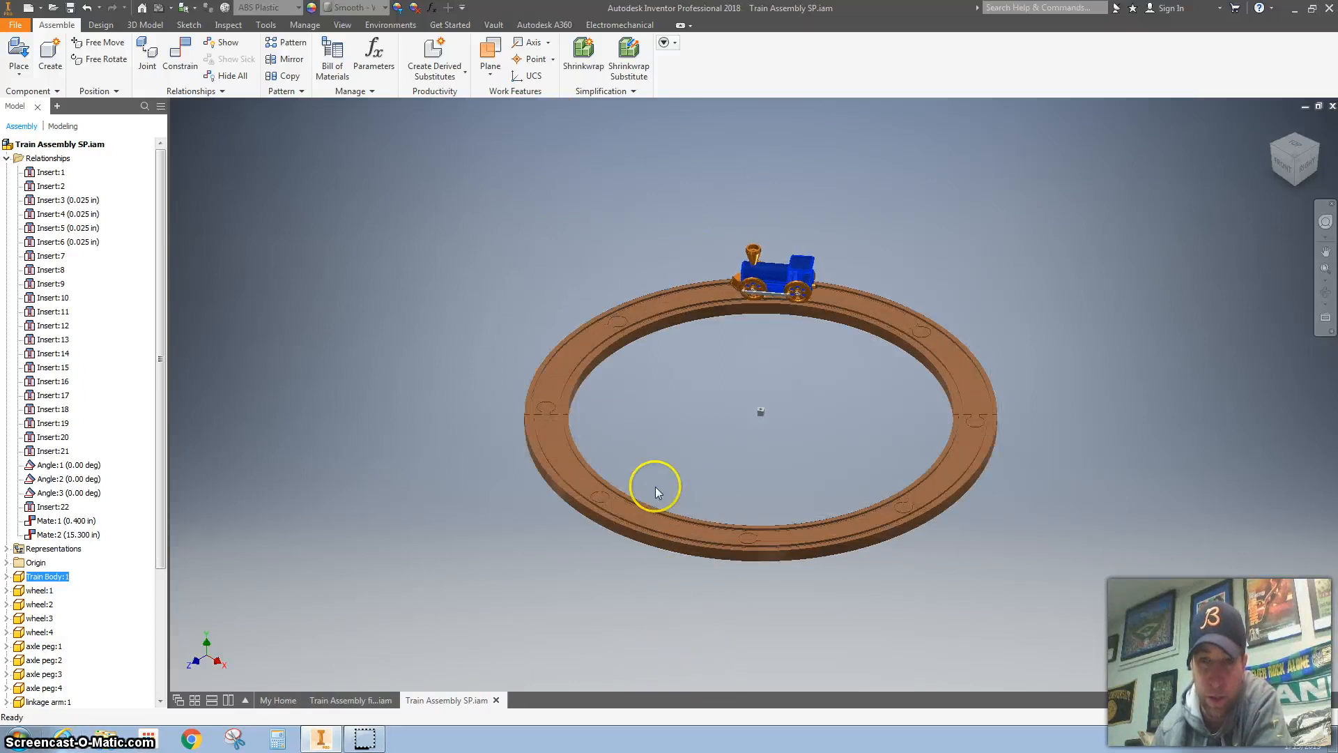
pyautogui.scroll(-5, 767, 354)
pyautogui.moveTo(704, 352); pyautogui.dragTo(619, 439, button='middle')
# Step: Set up a Flush constraint between the pivot box's side face and the train body's rear face
pyautogui.moveTo(599, 631)
pyautogui.mouseDown()
pyautogui.moveTo(613, 637)
pyautogui.moveTo(595, 646)
pyautogui.moveTo(604, 636)
pyautogui.mouseUp()
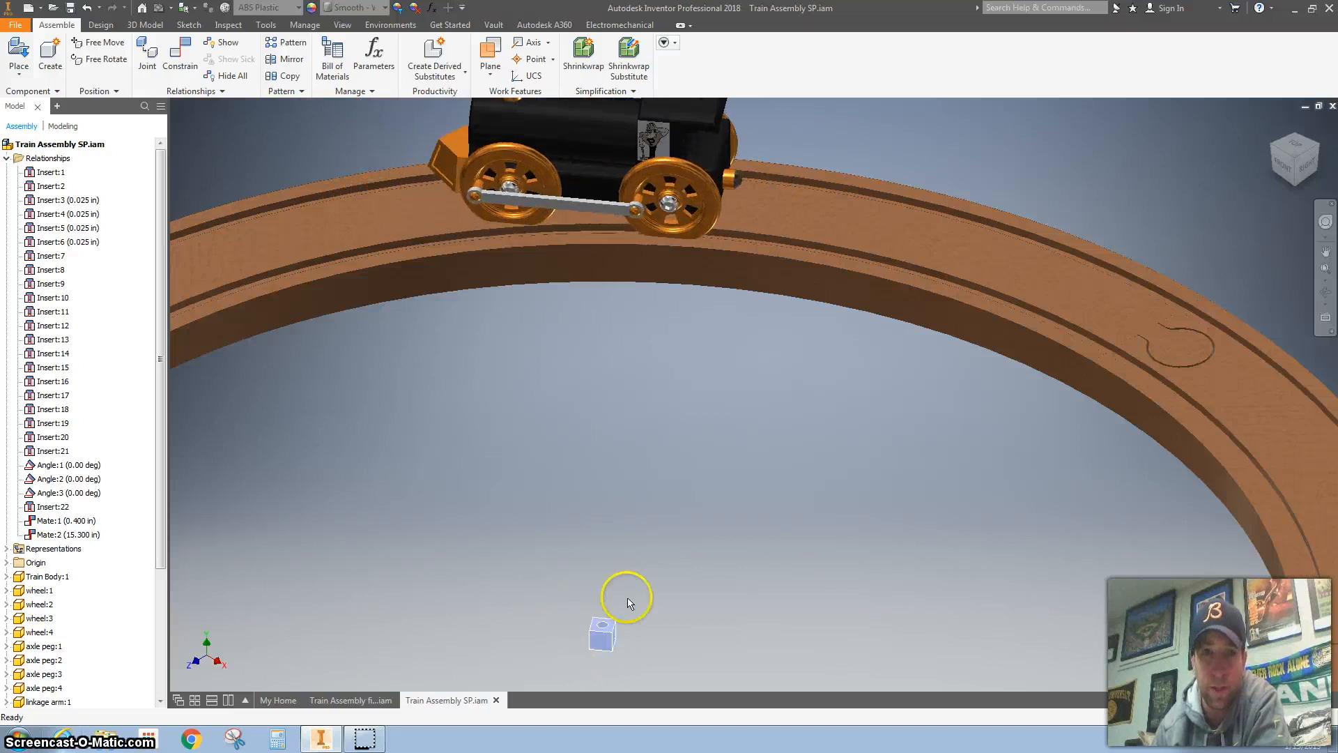
pyautogui.click(188, 64)
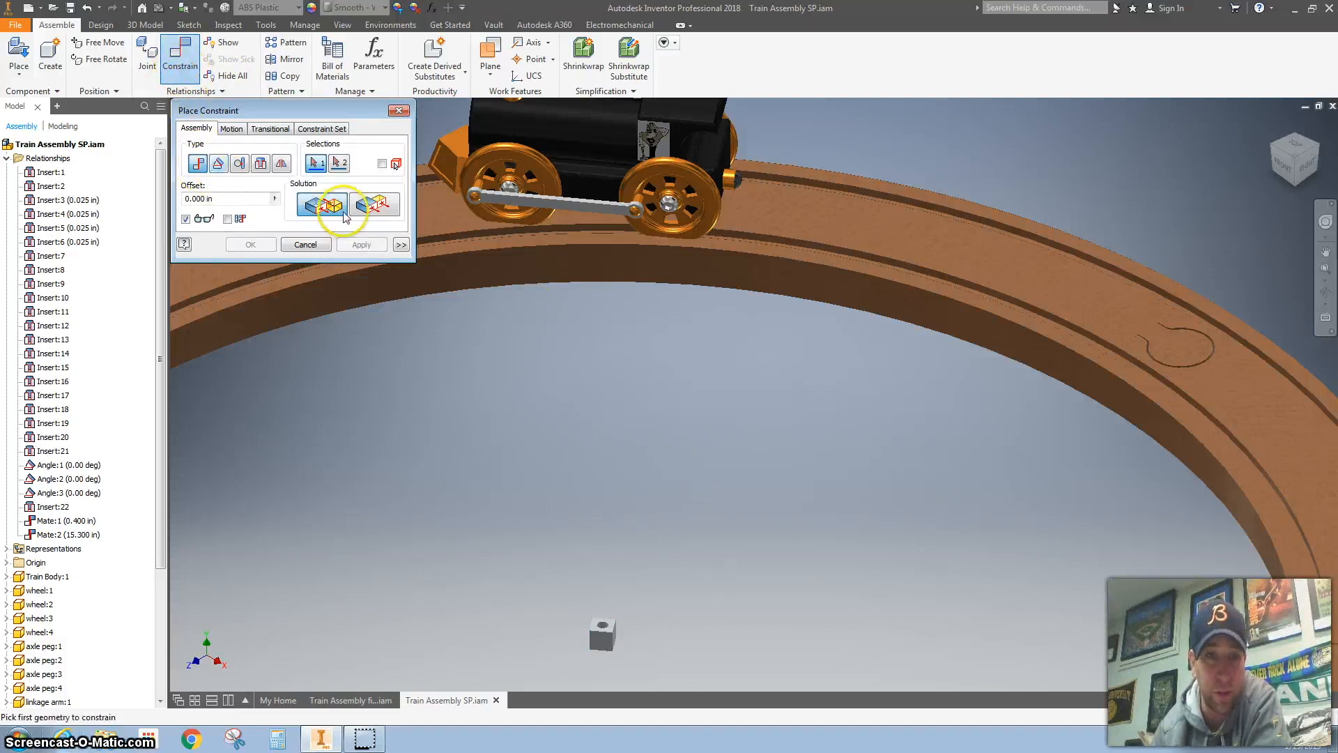
pyautogui.click(374, 204)
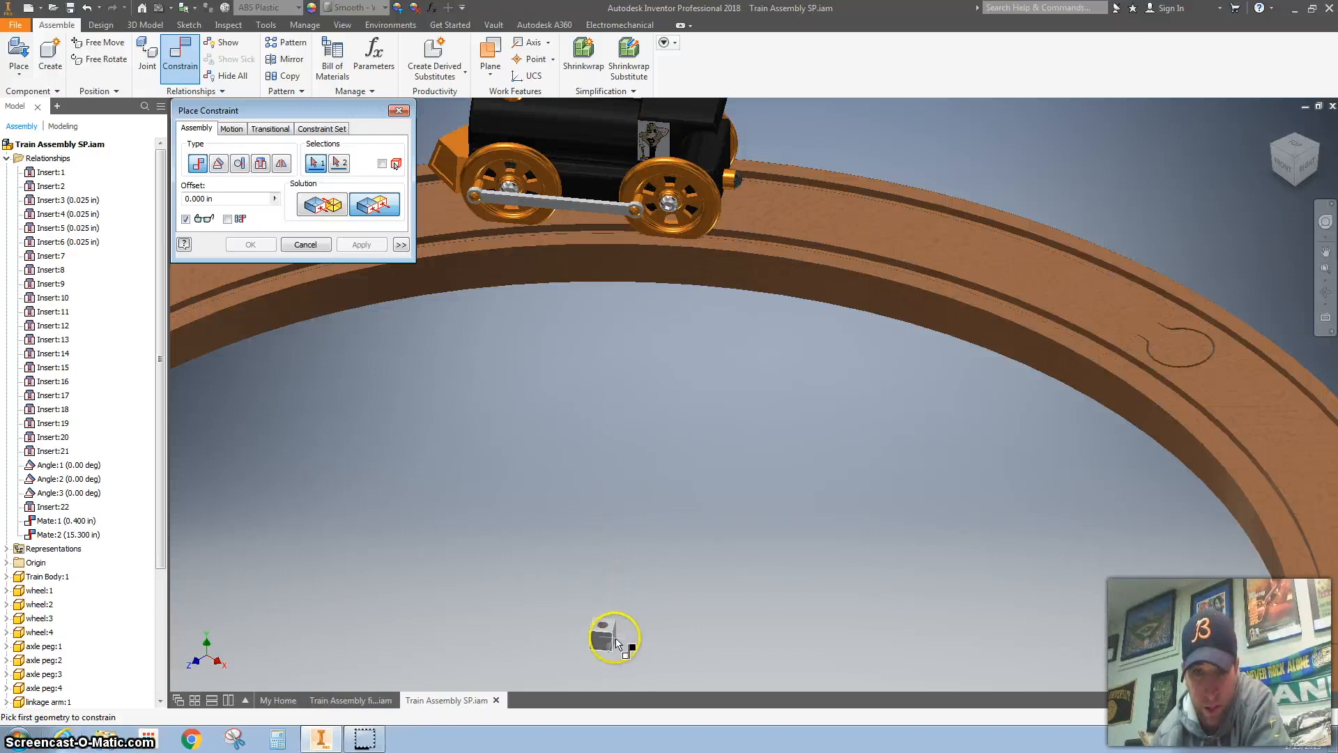
pyautogui.scroll(-2, 616, 643)
pyautogui.click(617, 642)
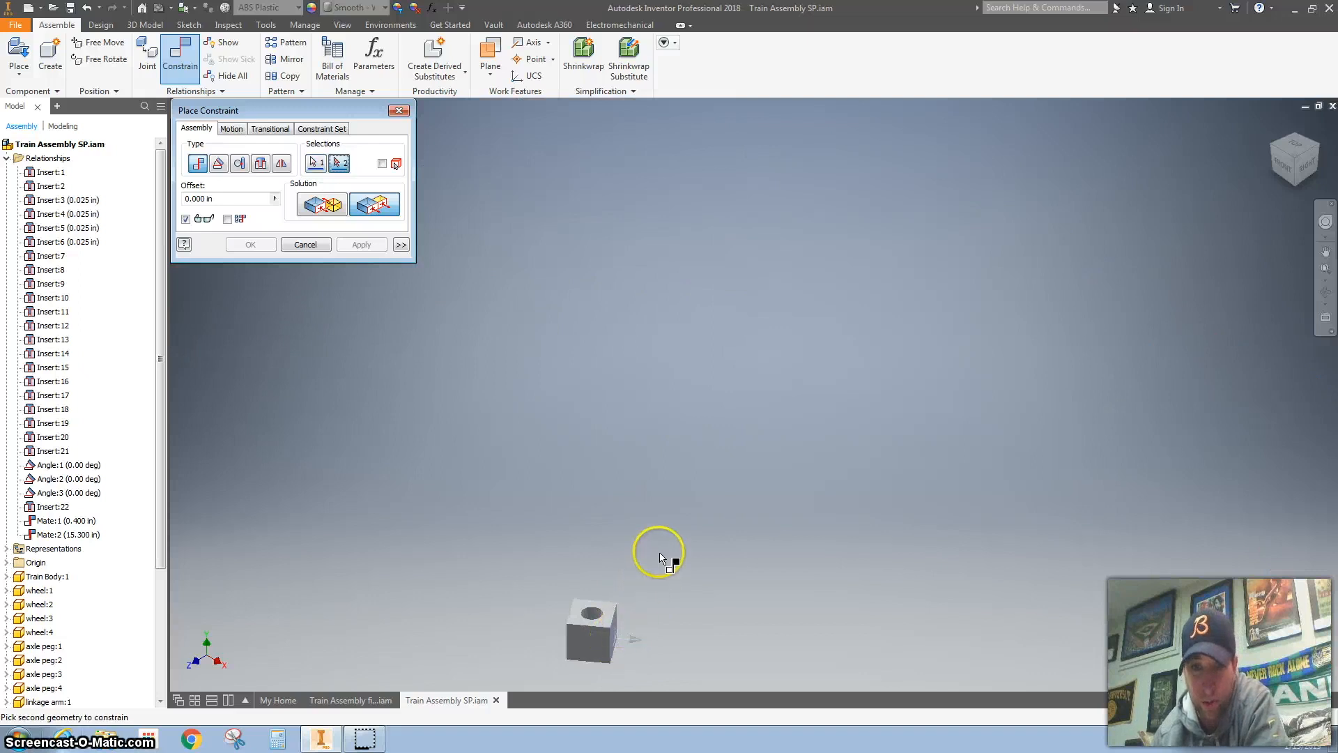
pyautogui.scroll(3, 660, 559)
pyautogui.scroll(-3, 723, 237)
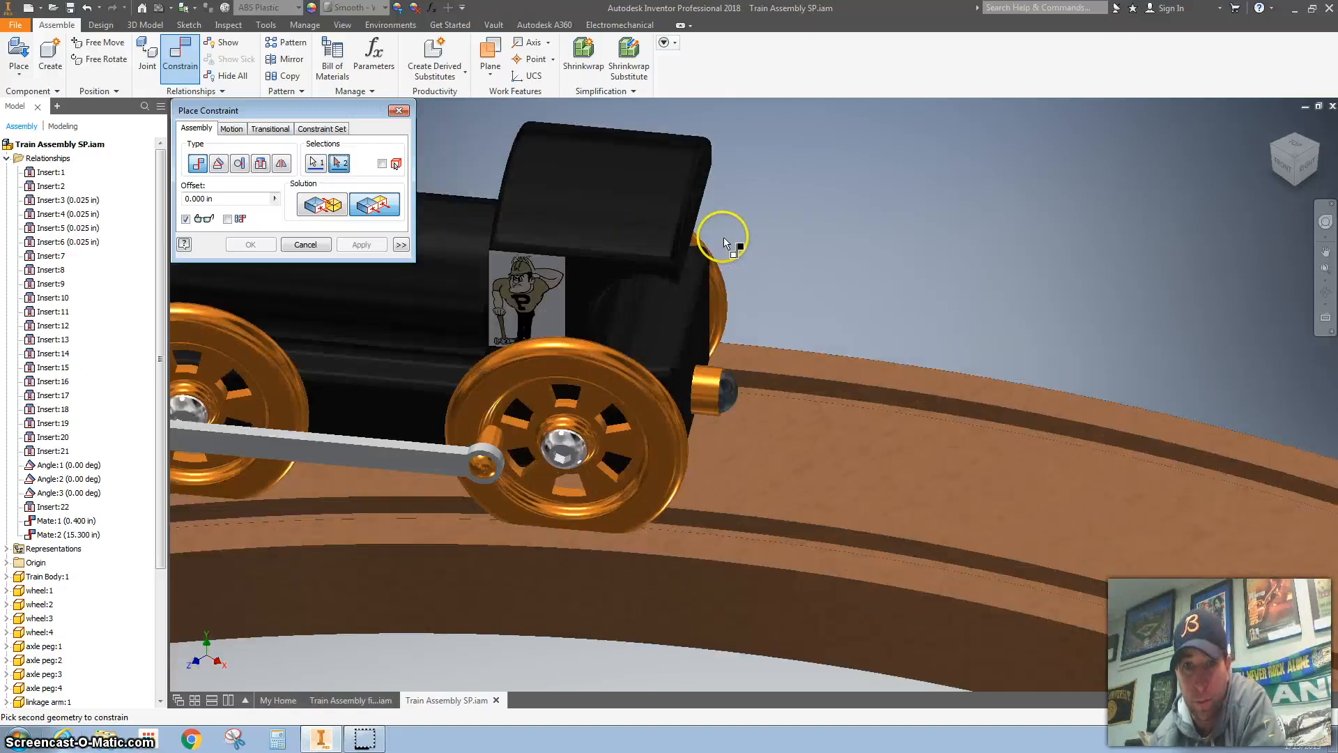
pyautogui.click(701, 349)
# Step: Set the flush offset to 2.5 in, apply the constraint and finish constraining
pyautogui.scroll(3, 672, 506)
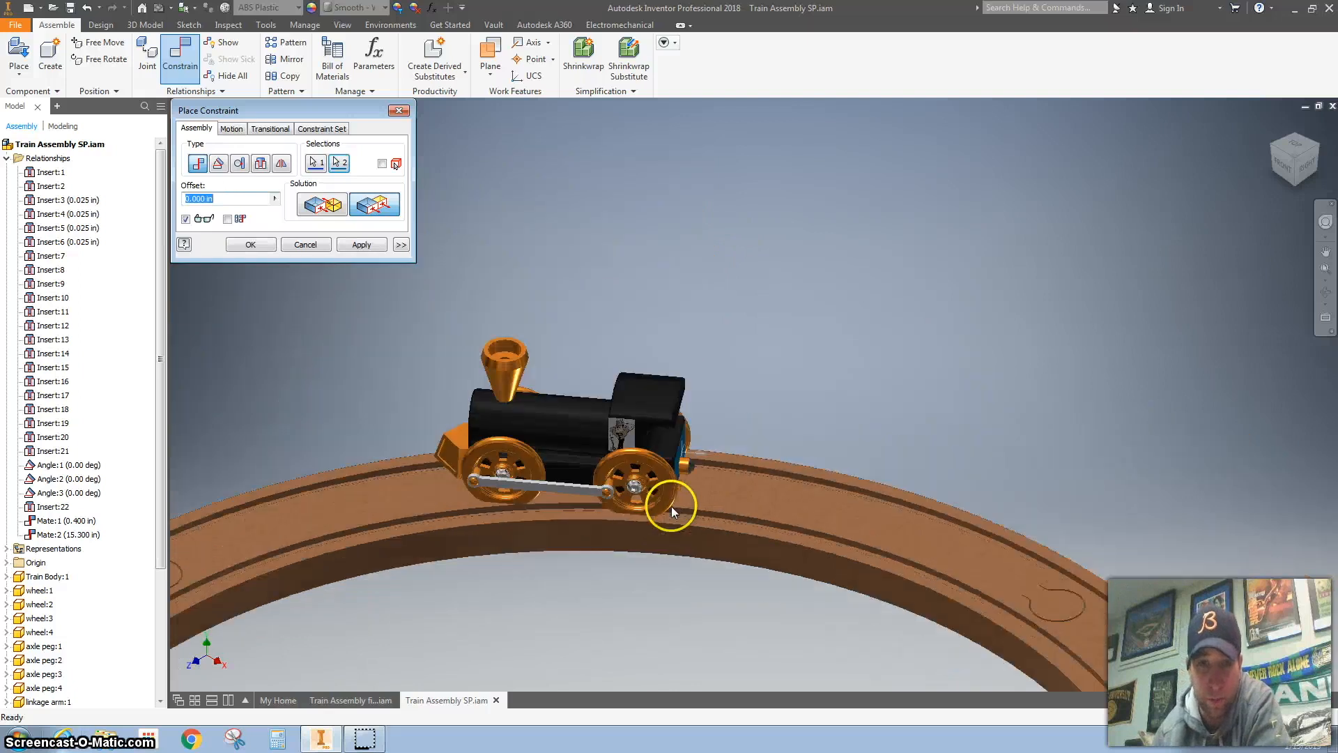
pyautogui.scroll(-1, 529, 512)
pyautogui.scroll(1, 532, 506)
pyautogui.scroll(3, 560, 496)
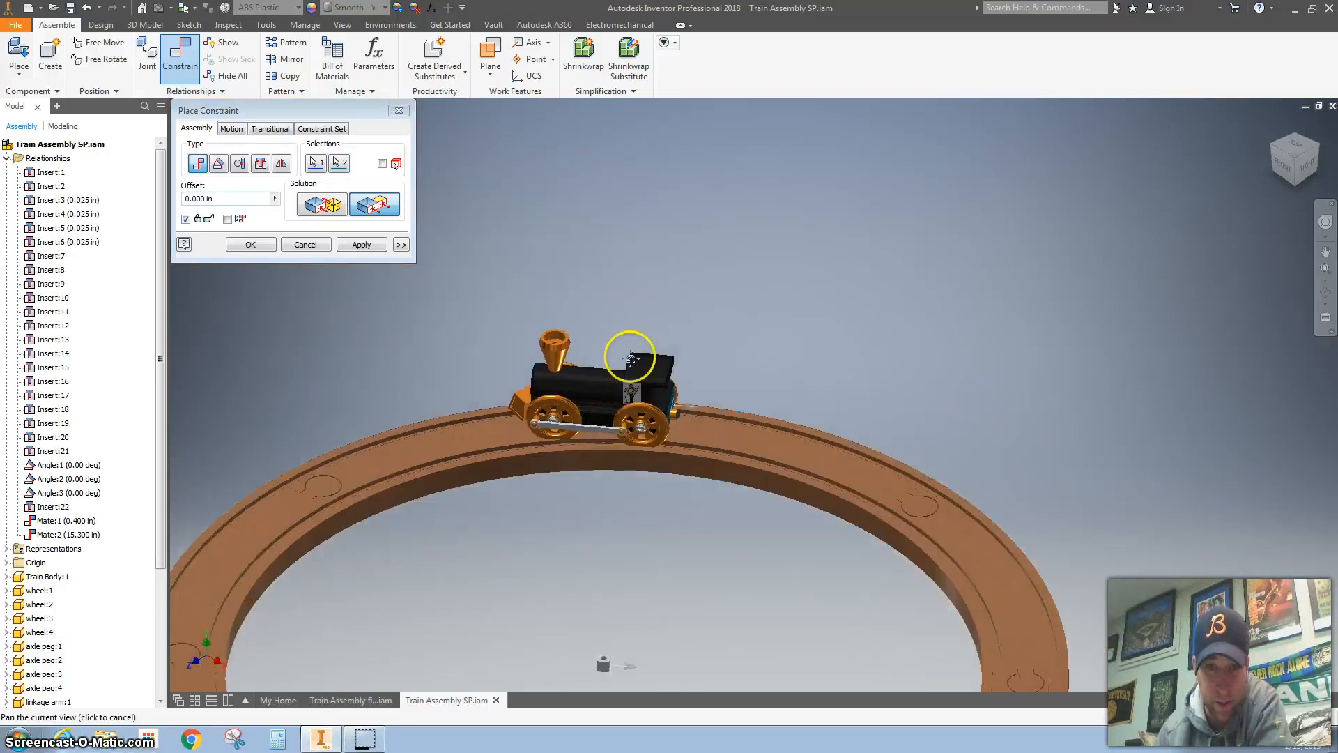
pyautogui.click(229, 203)
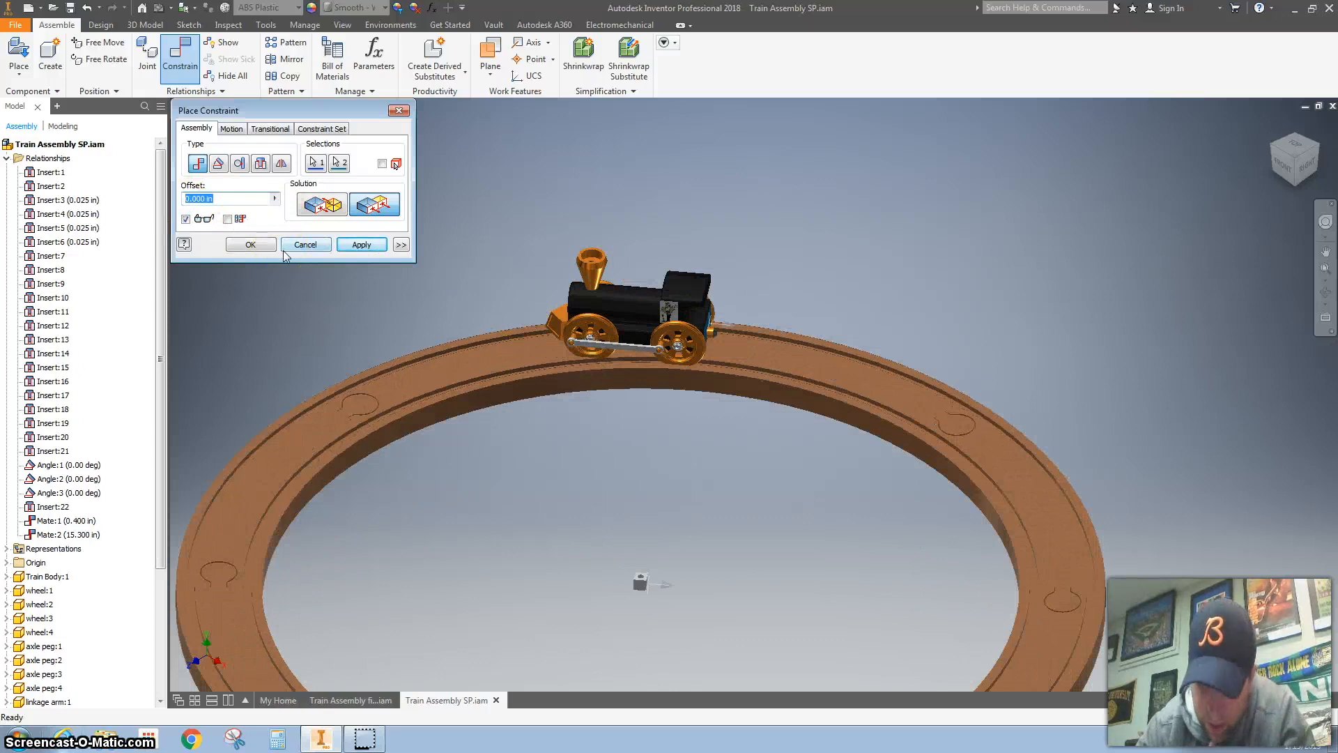
pyautogui.write('2.5')
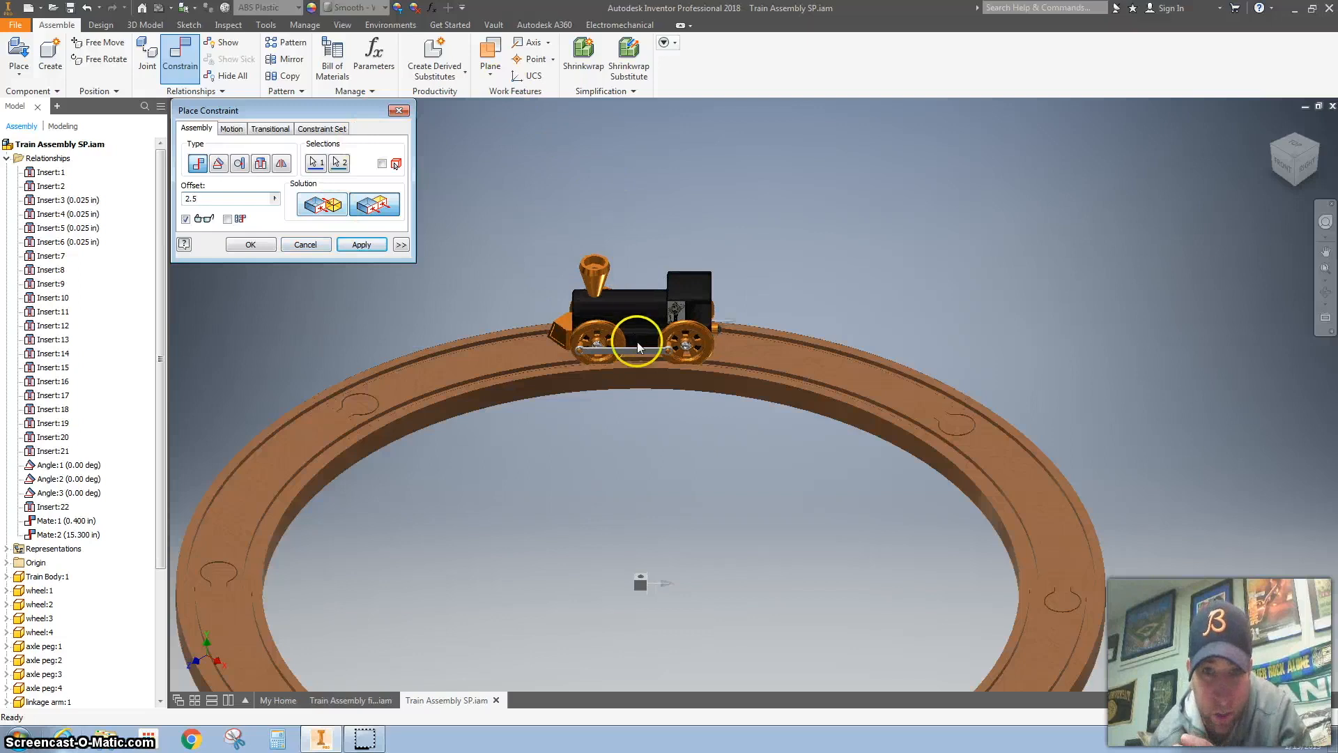
pyautogui.scroll(-3, 637, 352)
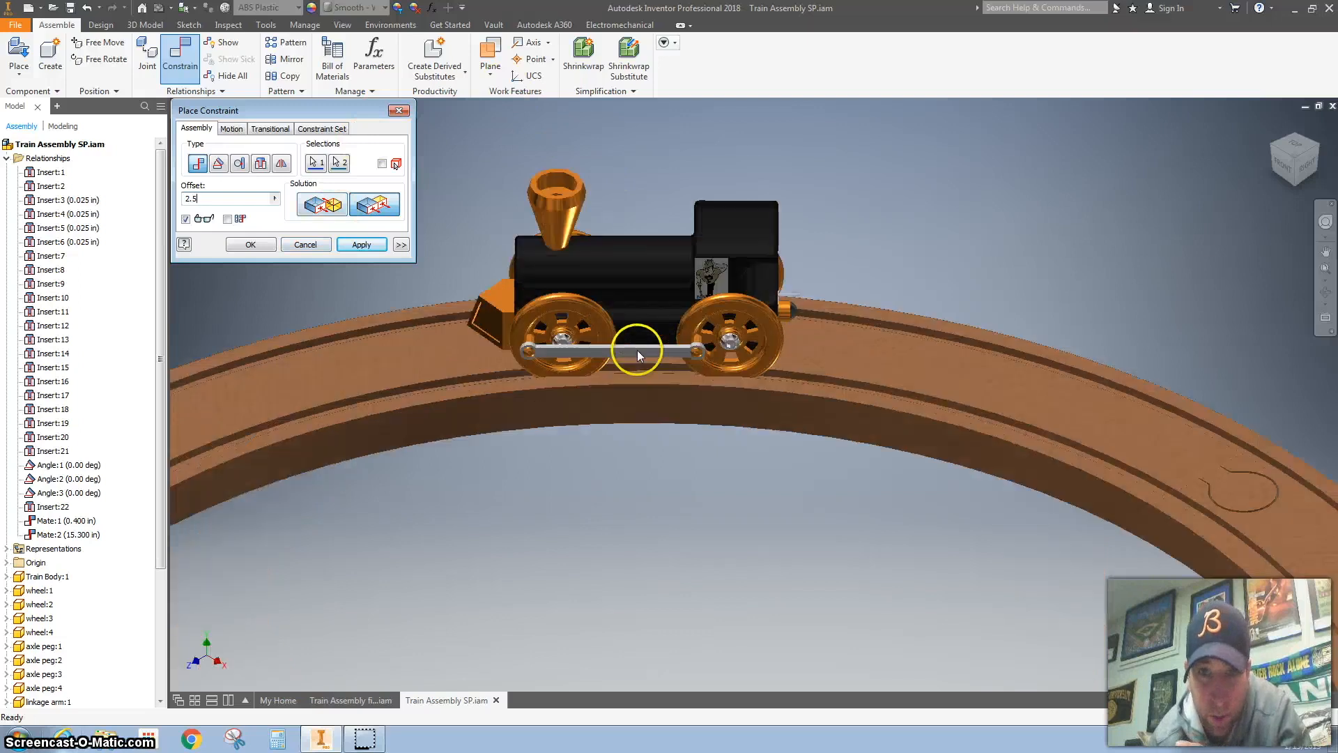
pyautogui.click(363, 246)
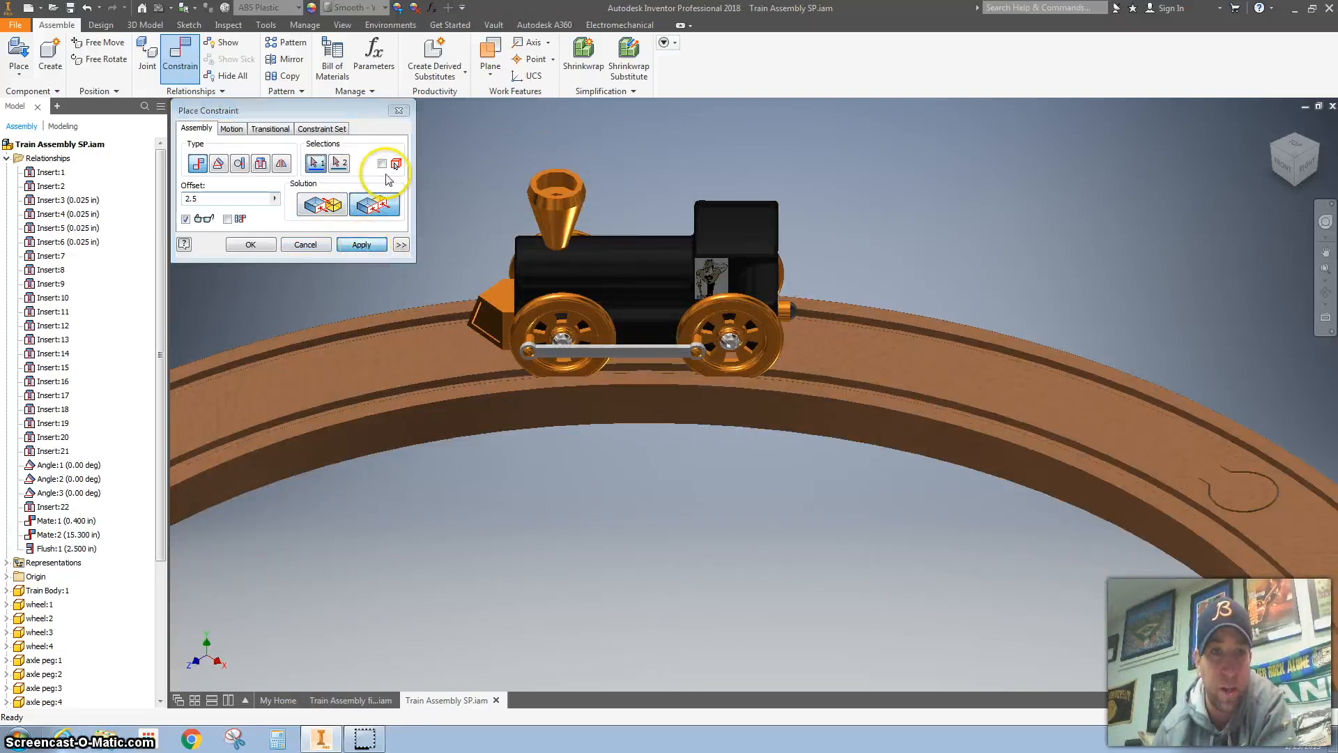
pyautogui.click(399, 110)
# Step: Move the train along the circular track to test its constrained motion
pyautogui.scroll(4, 588, 305)
pyautogui.moveTo(597, 293); pyautogui.dragTo(634, 377)
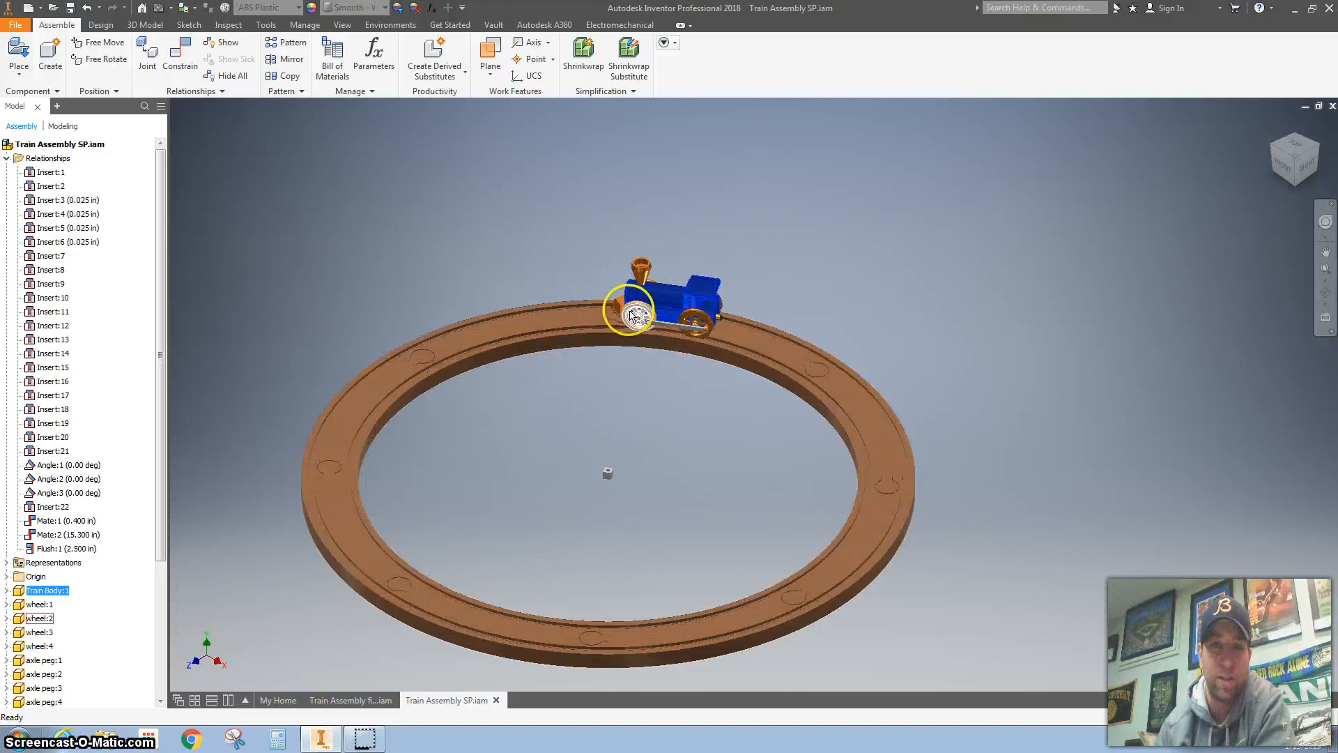
pyautogui.scroll(2, 595, 339)
pyautogui.scroll(2, 595, 339)
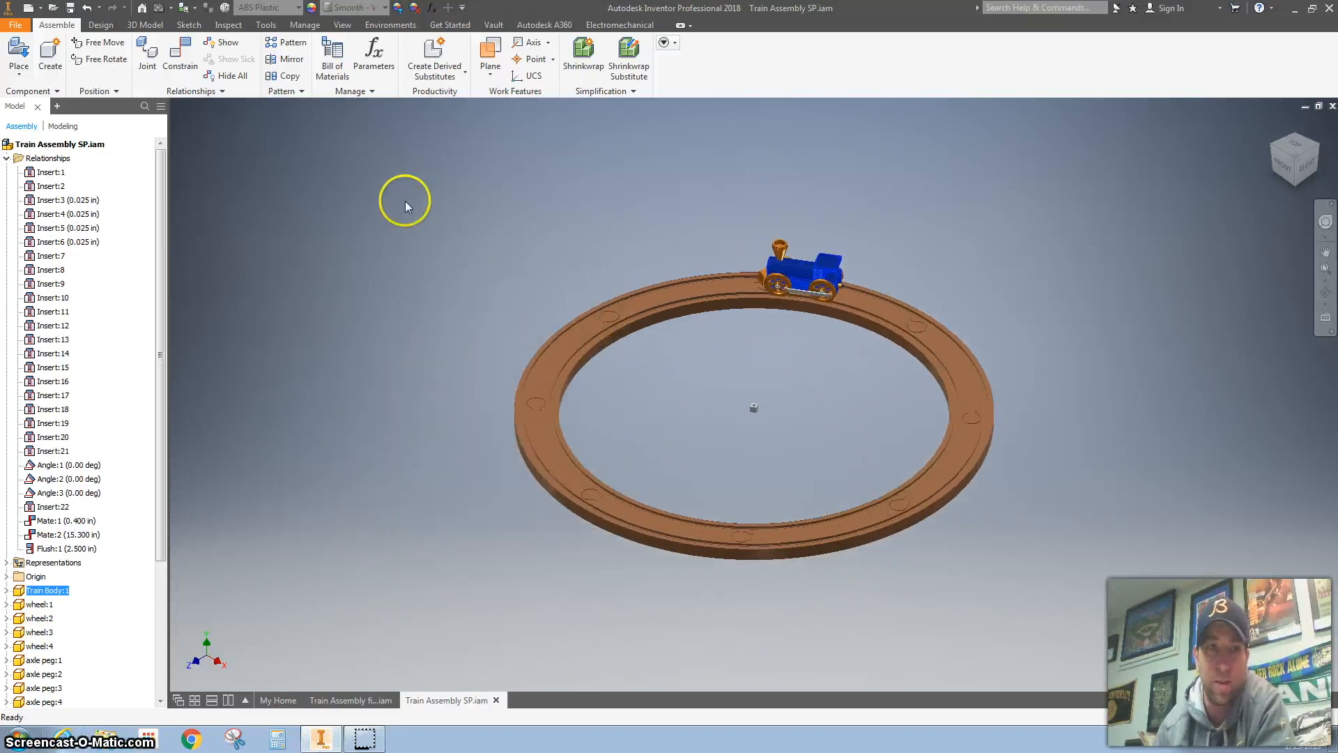
# Step: Start saving the train assembly as a new file in the Train Project folder
pyautogui.click(25, 27)
pyautogui.click(12, 26)
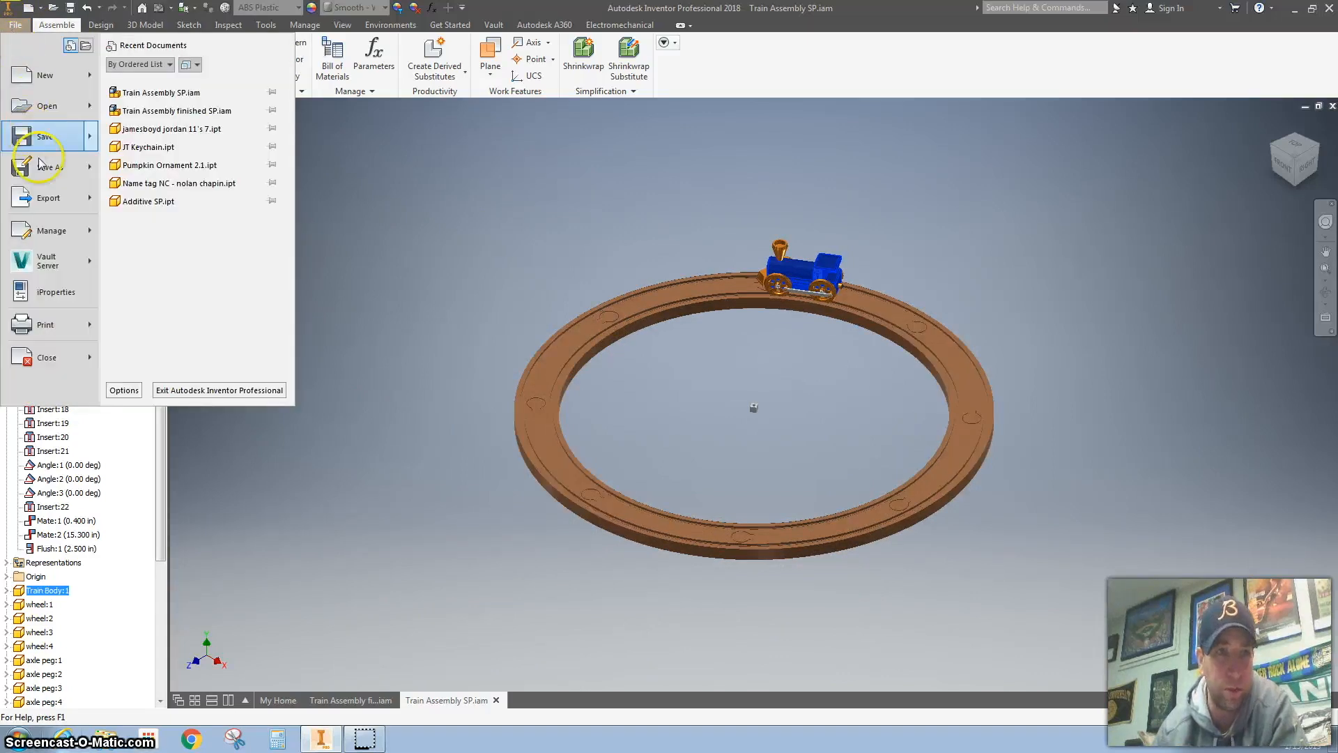
pyautogui.moveTo(46, 167)
pyautogui.click(270, 173)
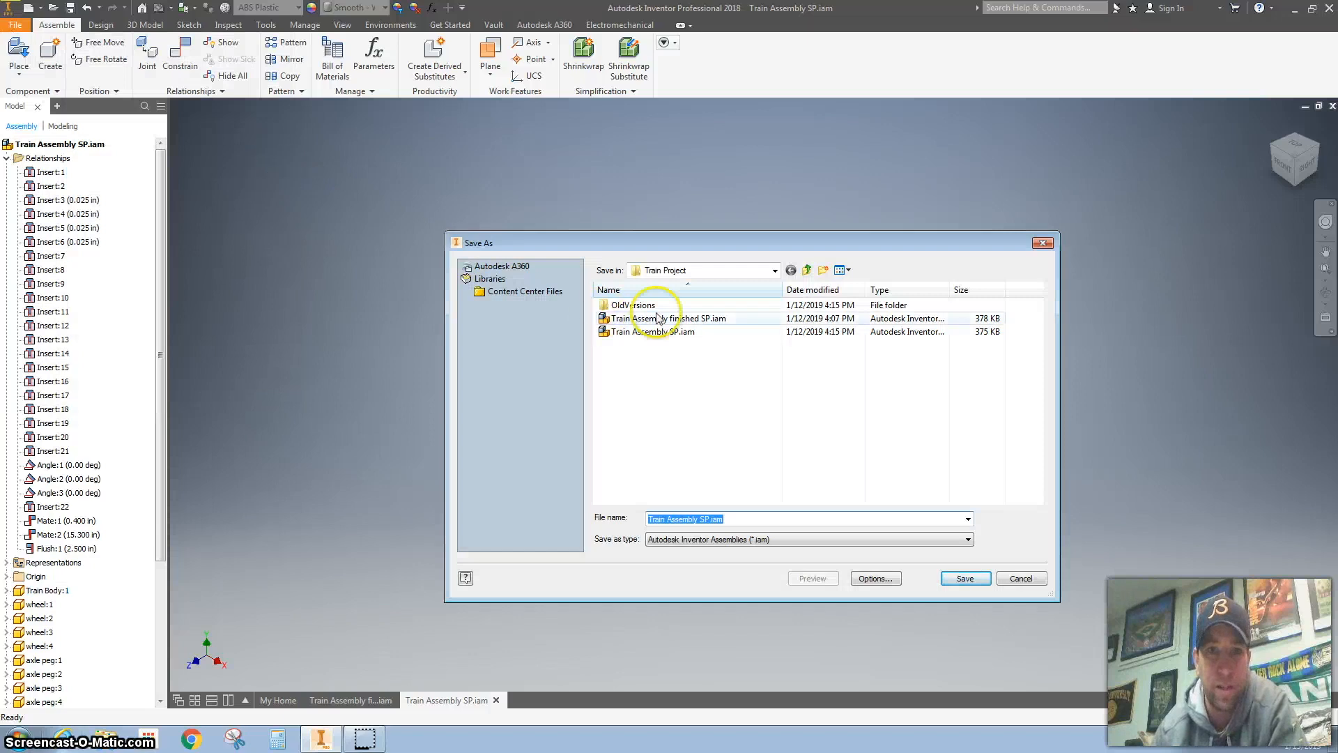